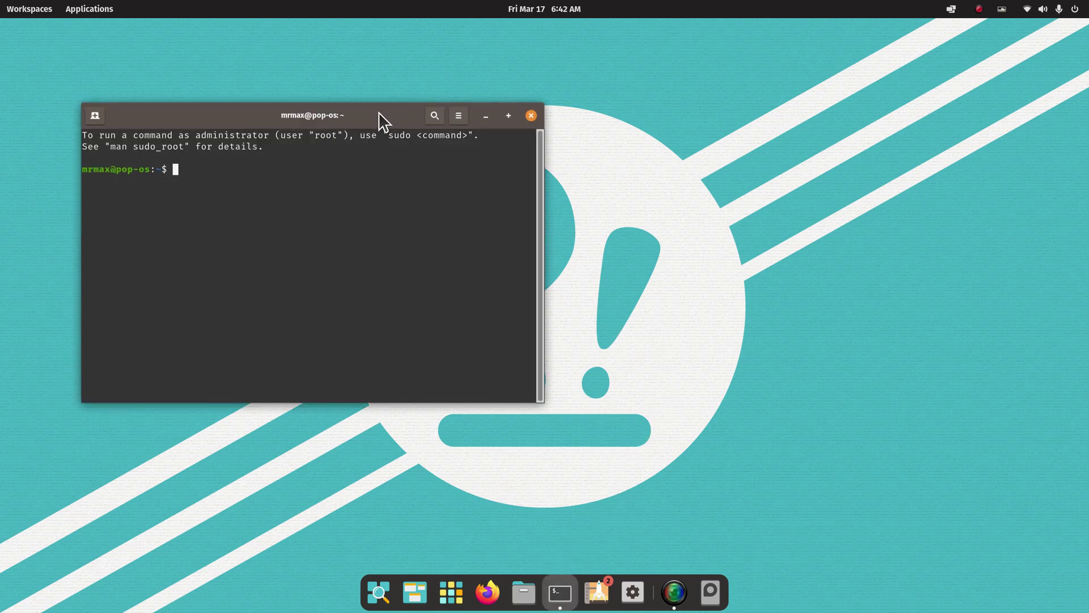
Run neofetch in the centred terminal and highlight the Pop!_OS 22.04 LTS and GNOME 42.5 lines.
{"action": "left_click_drag", "start_coordinate": [380, 114], "coordinate": [615, 224]}
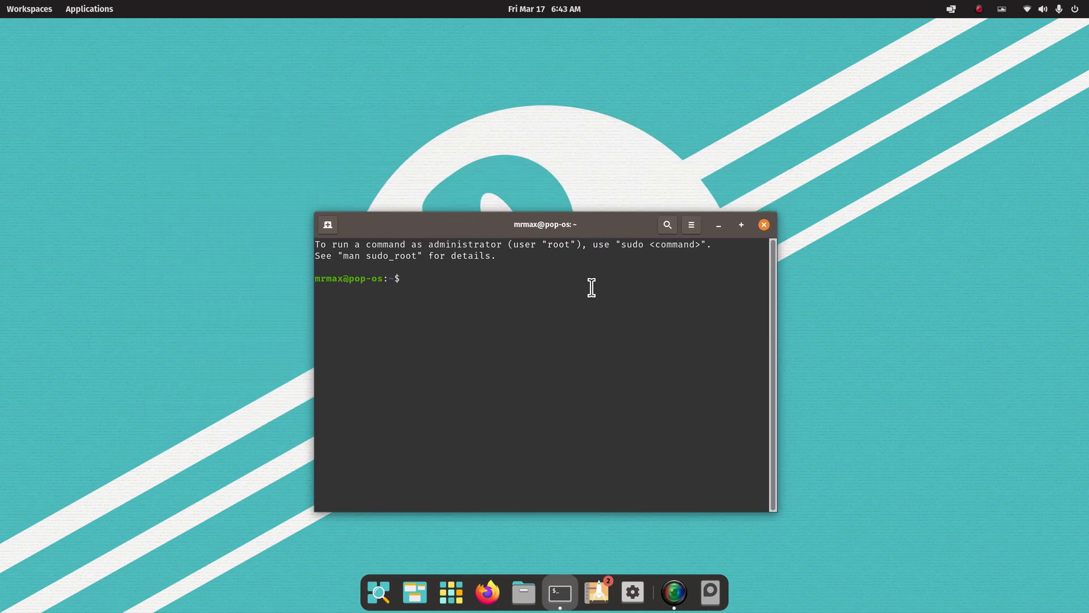
{"action": "type", "text": "neofetch"}
{"action": "key", "text": "Return"}
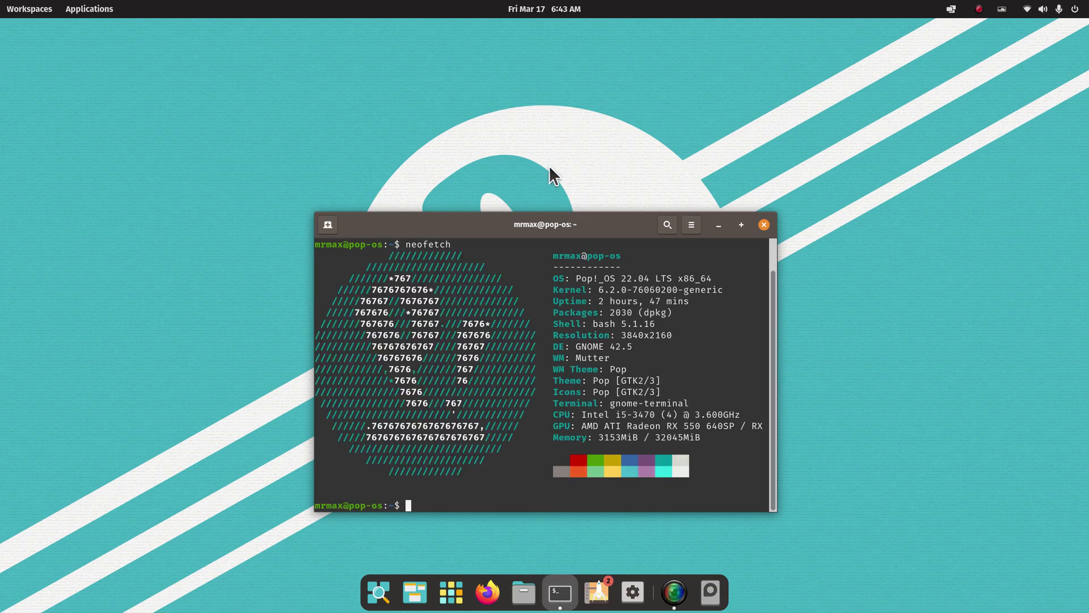
{"action": "left_click_drag", "start_coordinate": [576, 278], "coordinate": [678, 279]}
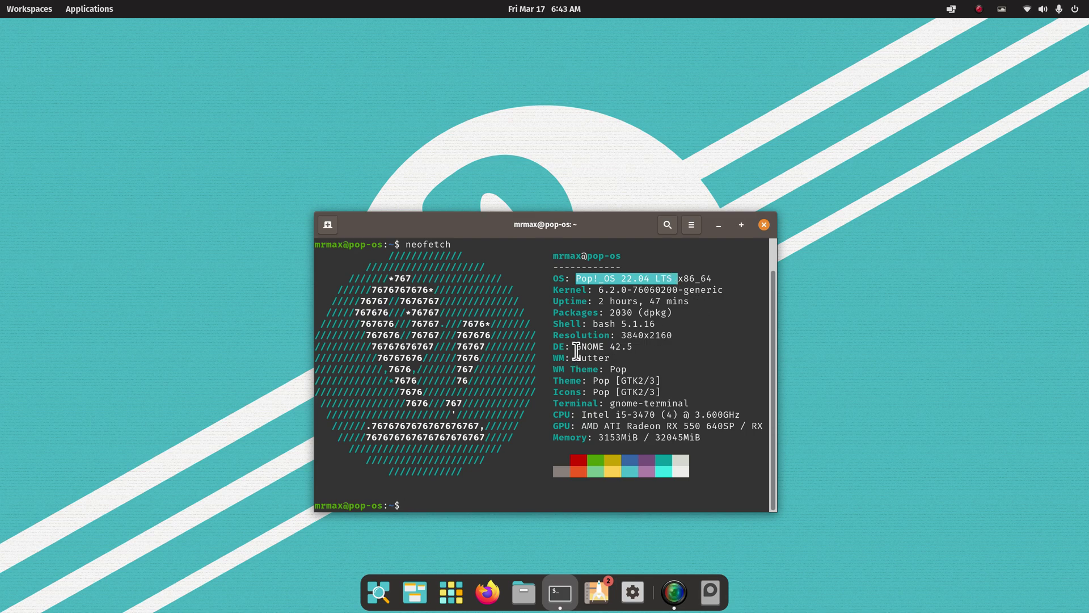
{"action": "left_click_drag", "start_coordinate": [576, 347], "coordinate": [637, 347]}
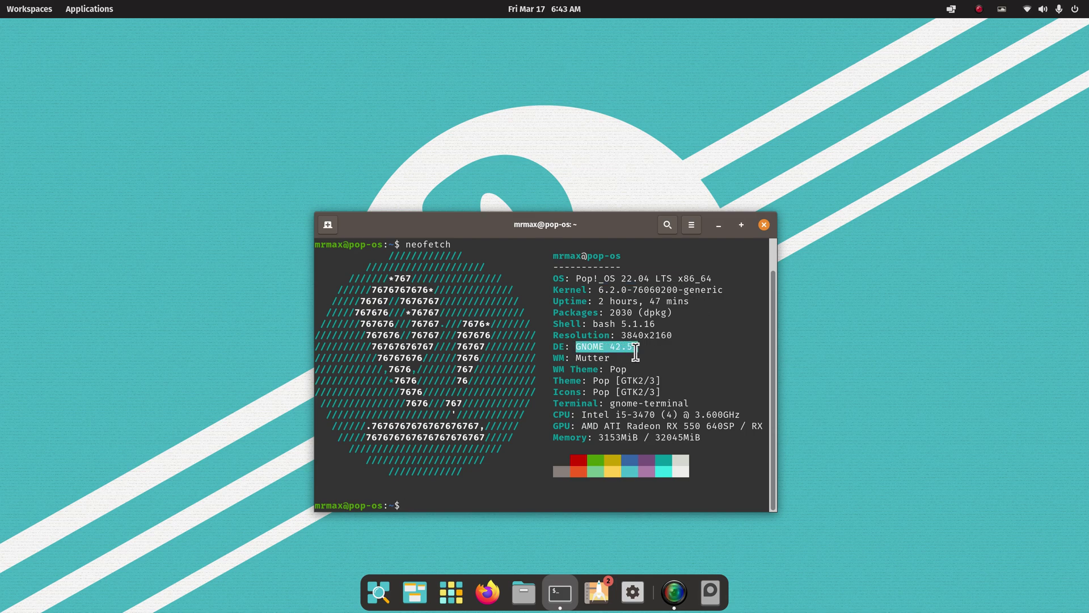
Close Terminal, open Files and check that the BackupHD1 drive under Other Locations is empty.
{"action": "left_click", "coordinate": [764, 225]}
{"action": "left_click", "coordinate": [523, 591]}
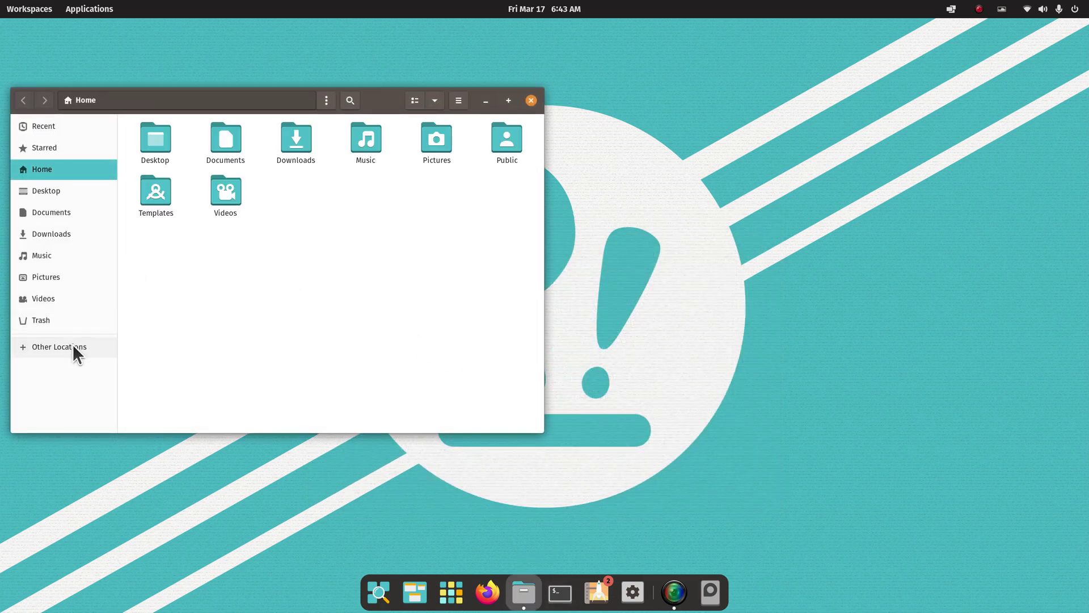
{"action": "left_click", "coordinate": [72, 346]}
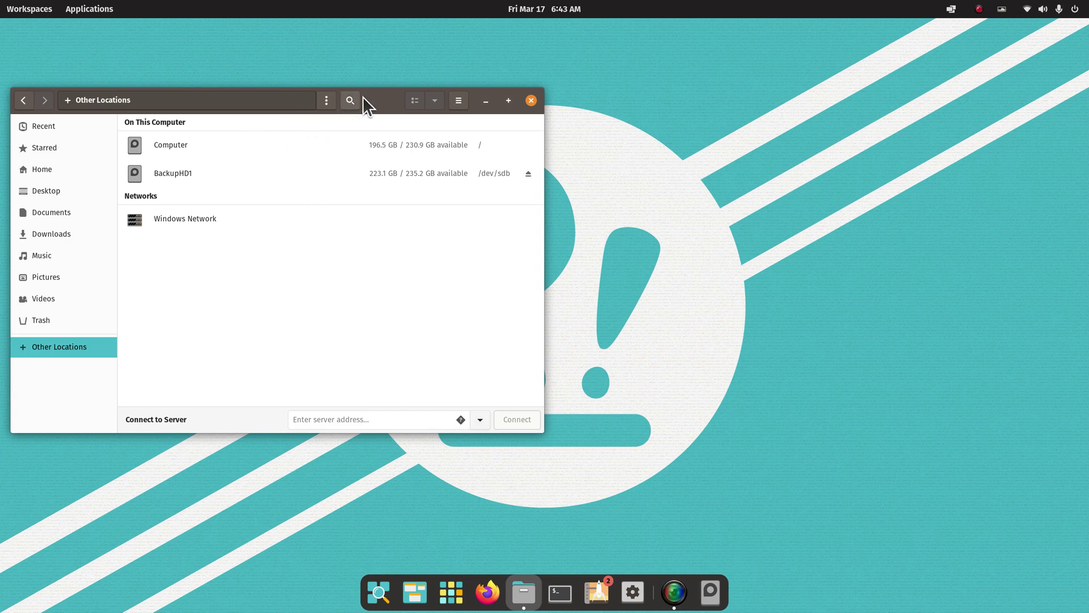
{"action": "left_click_drag", "start_coordinate": [383, 97], "coordinate": [620, 103]}
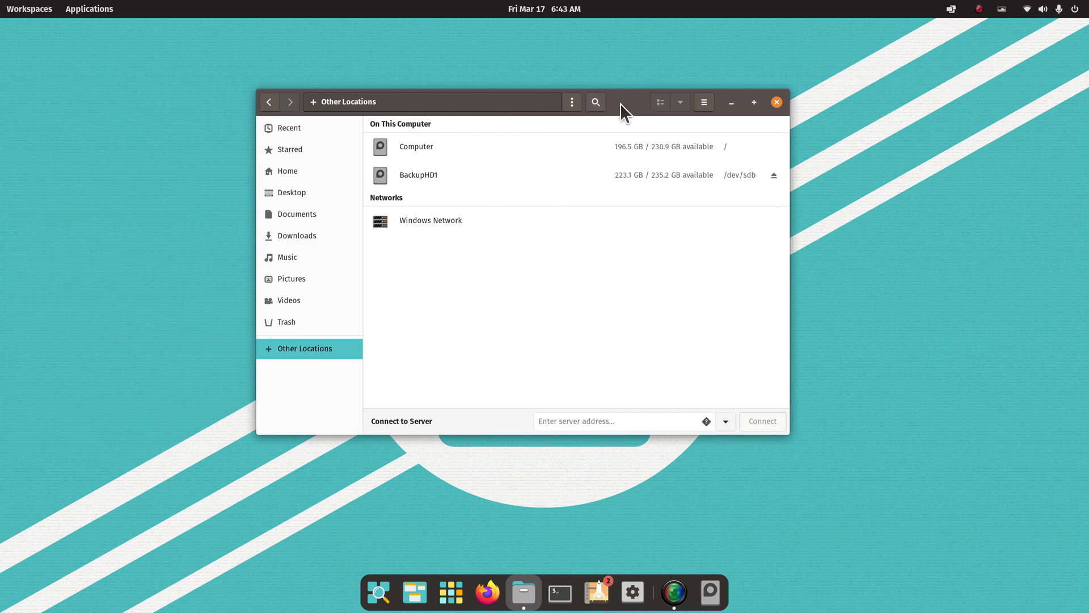
{"action": "left_click", "coordinate": [417, 177]}
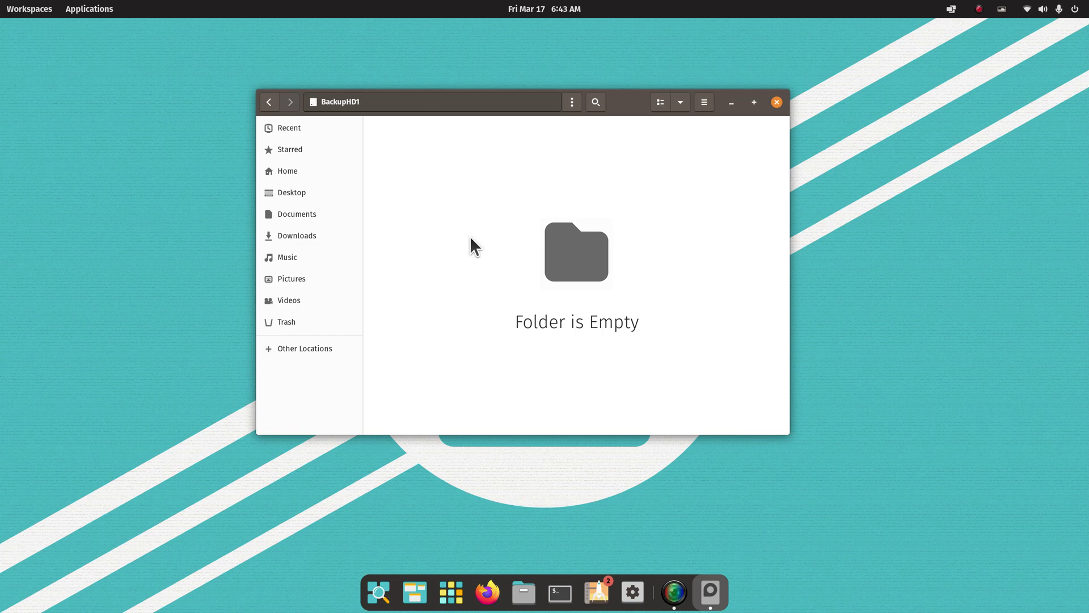
Go from the home folder into Documents/scriptfiles to reach Bscript.
{"action": "left_click", "coordinate": [295, 171]}
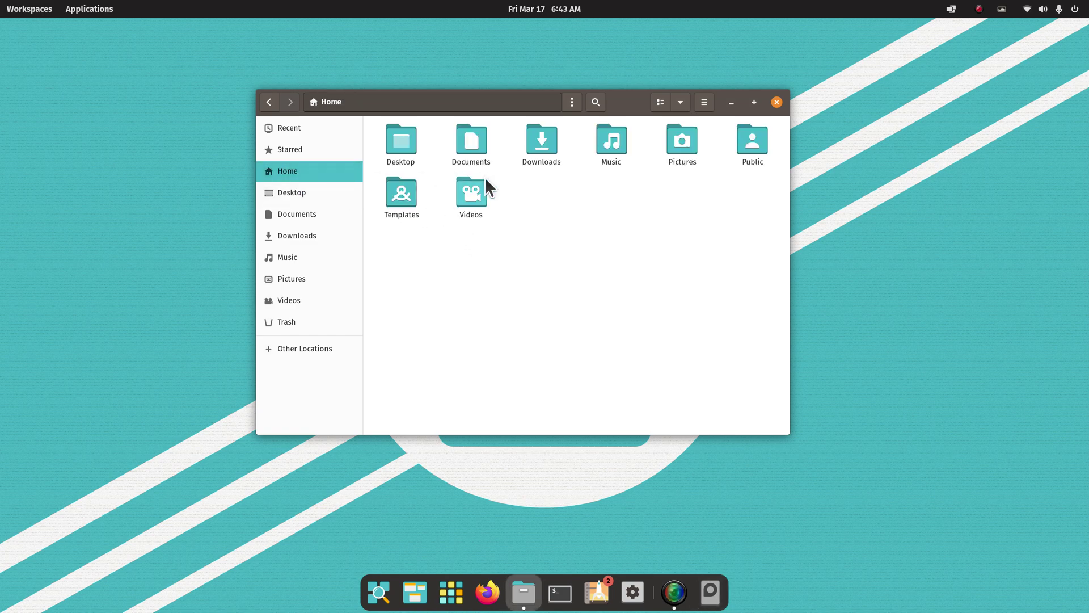
{"action": "double_click", "coordinate": [474, 136]}
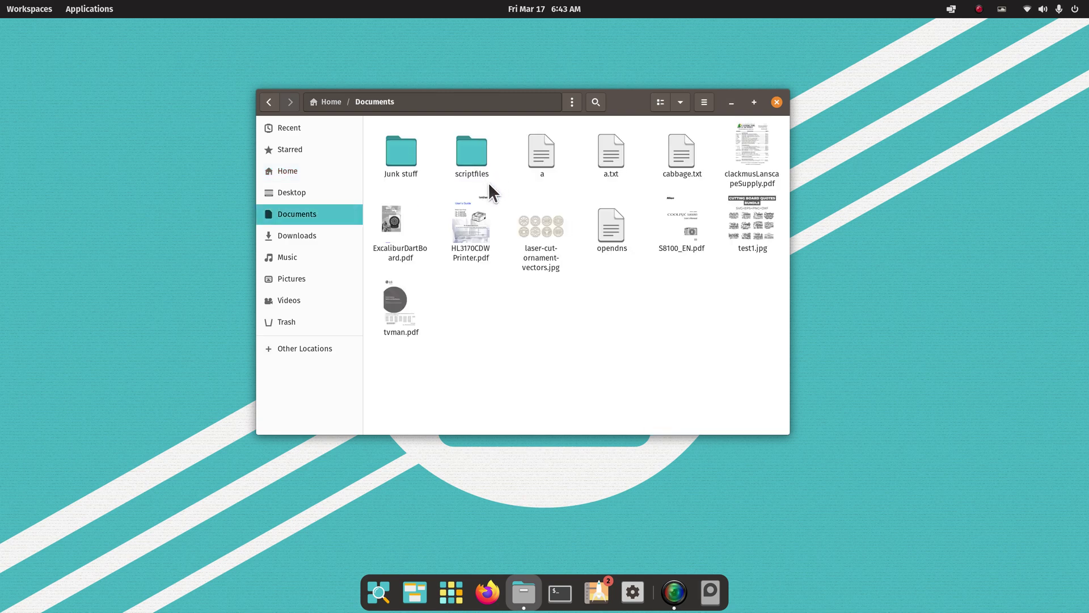
{"action": "double_click", "coordinate": [472, 151]}
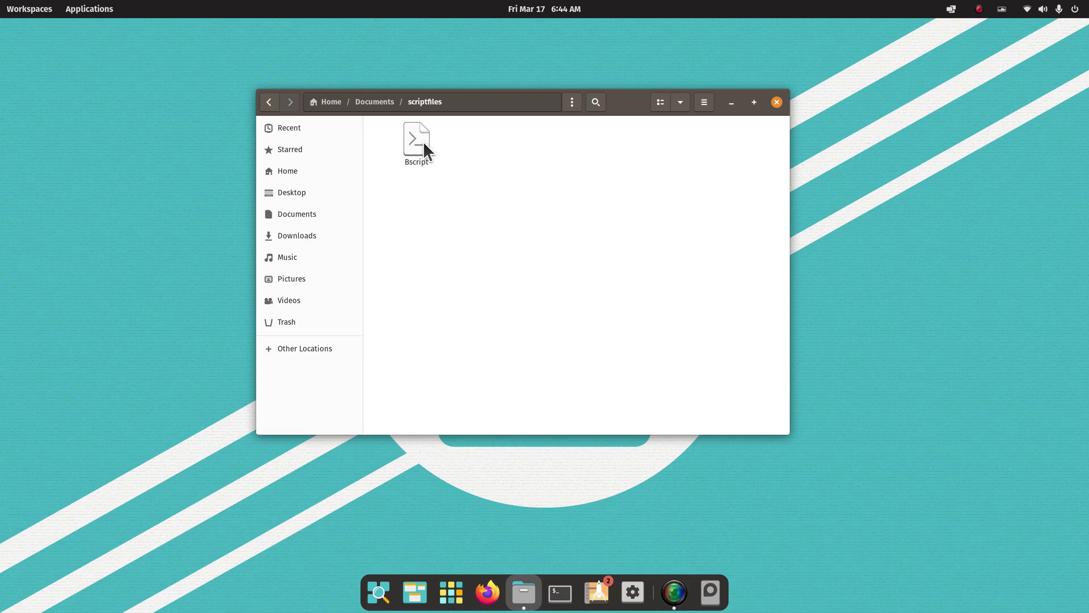
{"action": "double_click", "coordinate": [416, 143]}
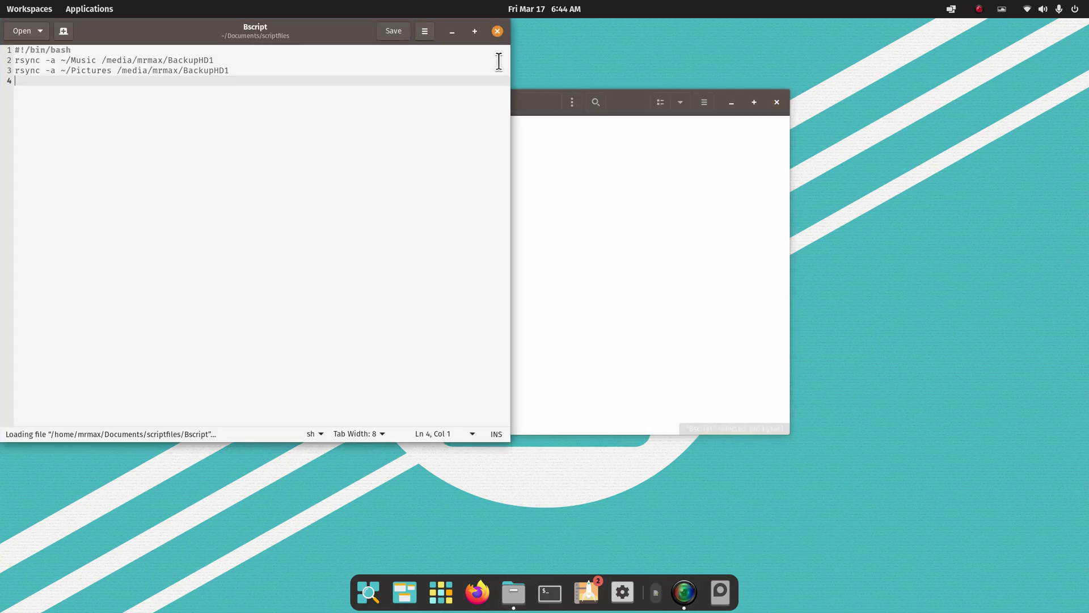
{"action": "left_click_drag", "start_coordinate": [346, 36], "coordinate": [637, 145]}
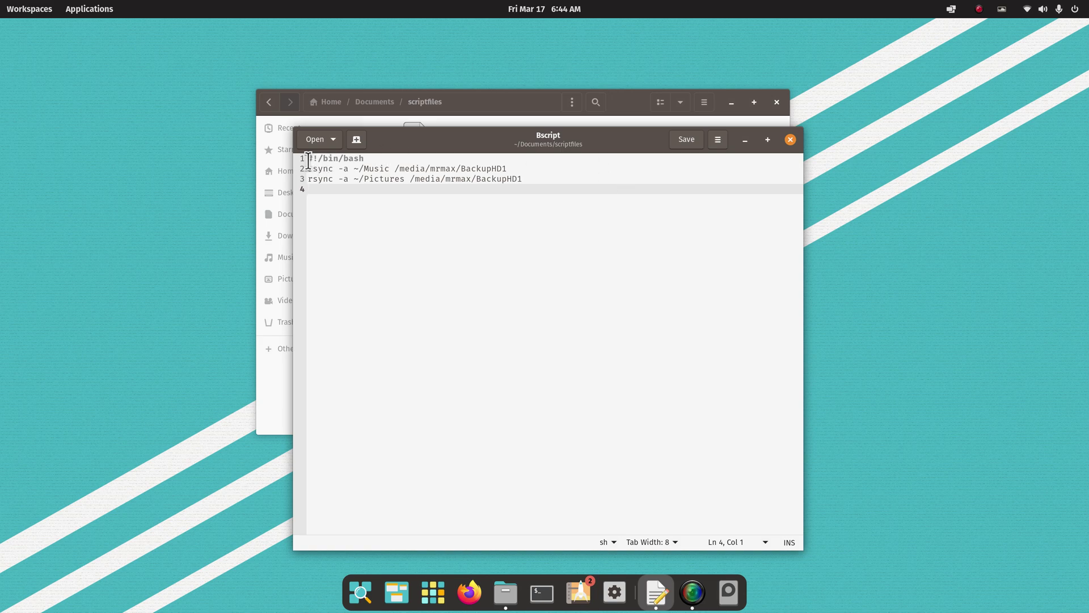
{"action": "left_click_drag", "start_coordinate": [308, 160], "coordinate": [372, 160]}
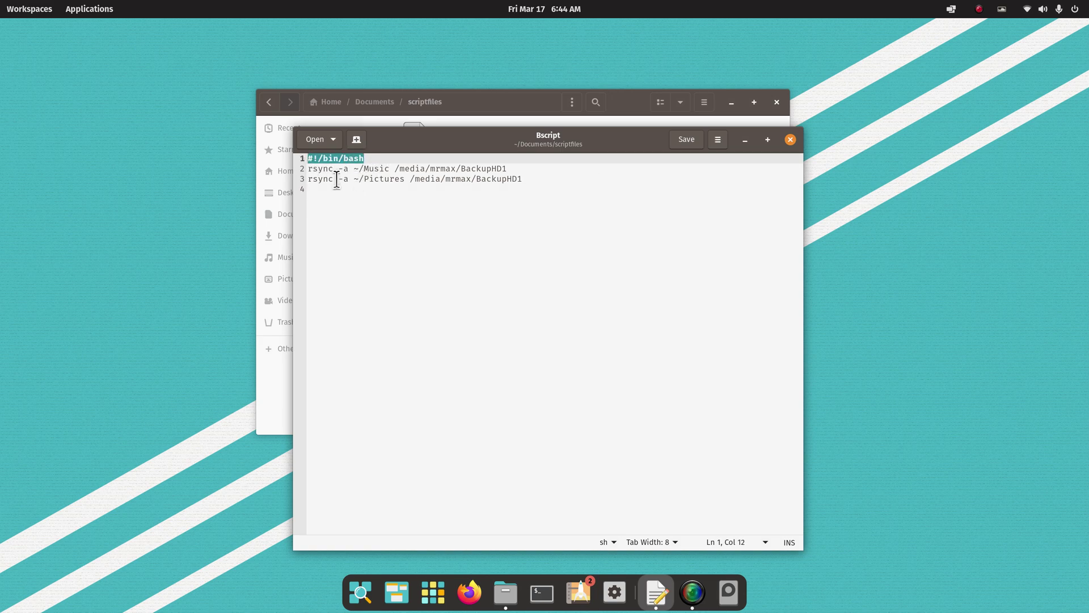
{"action": "left_click_drag", "start_coordinate": [308, 169], "coordinate": [538, 179]}
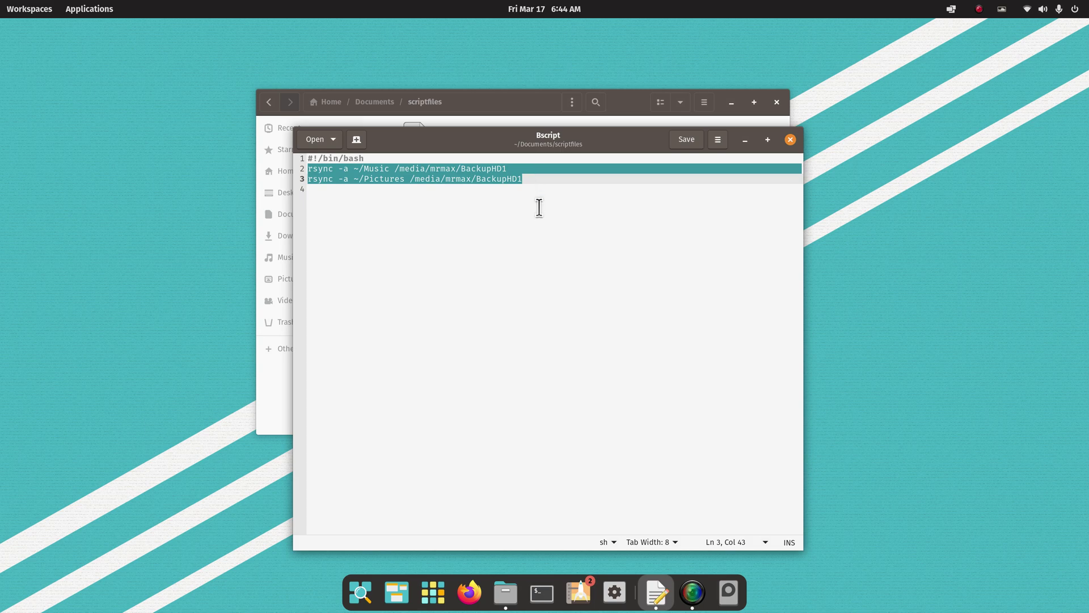
{"action": "left_click", "coordinate": [340, 169]}
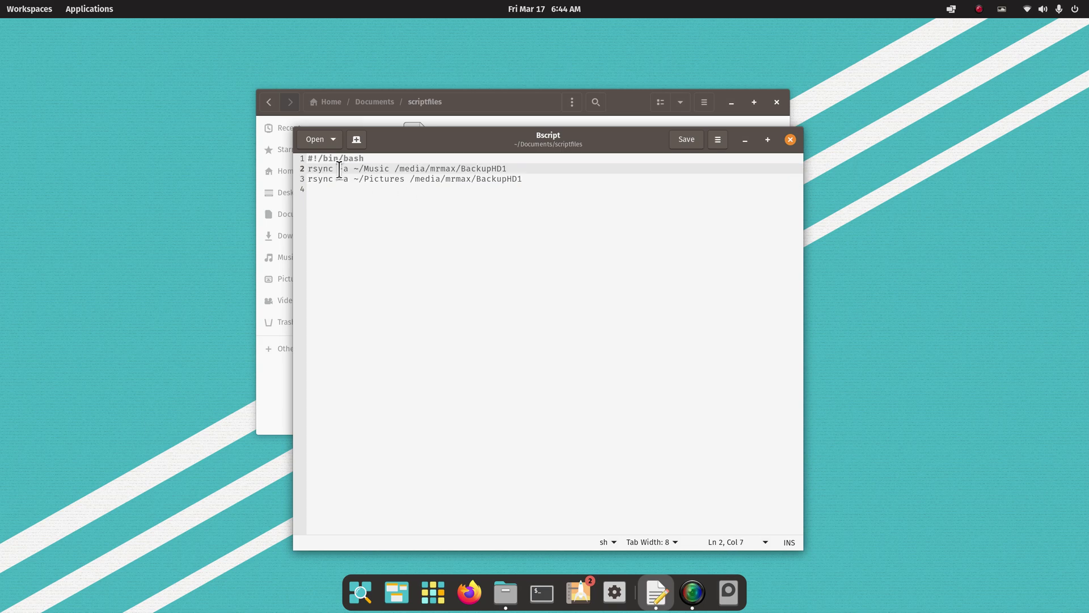
{"action": "left_click_drag", "start_coordinate": [353, 169], "coordinate": [388, 166]}
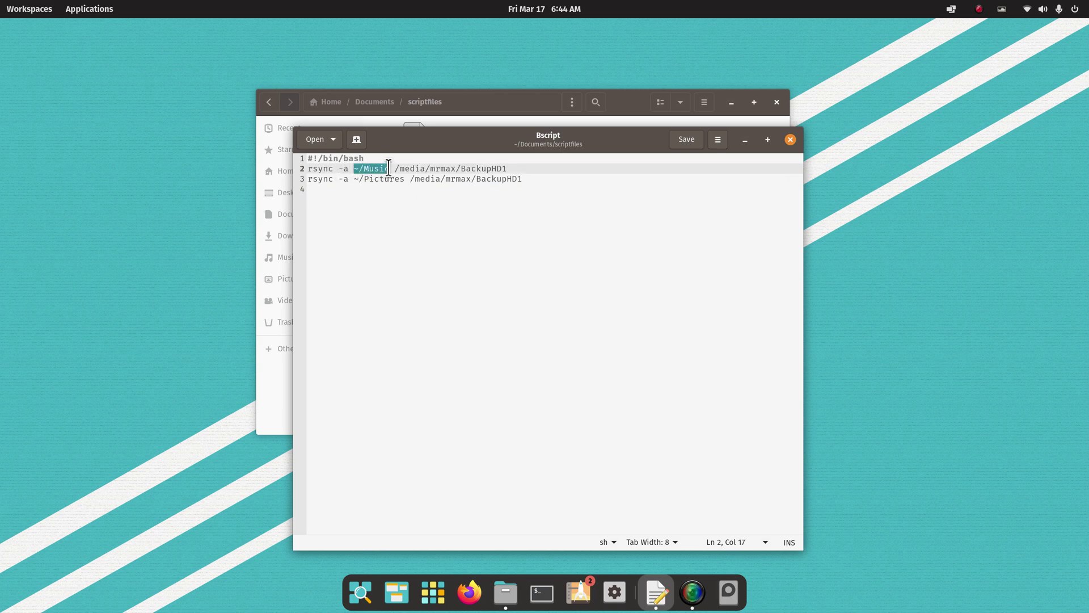
{"action": "left_click", "coordinate": [409, 188]}
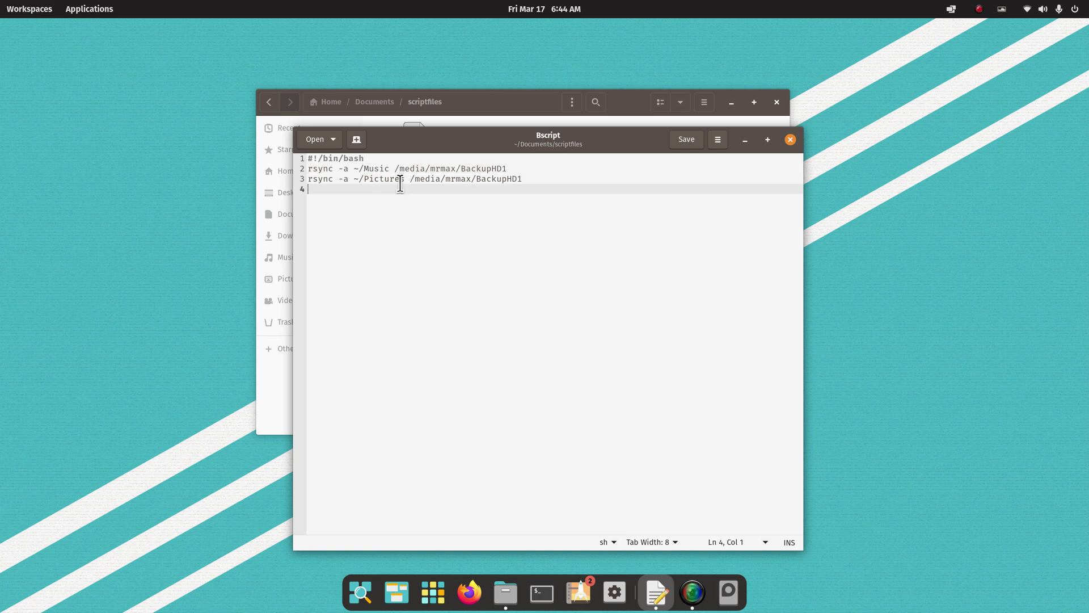
{"action": "left_click_drag", "start_coordinate": [395, 167], "coordinate": [519, 168]}
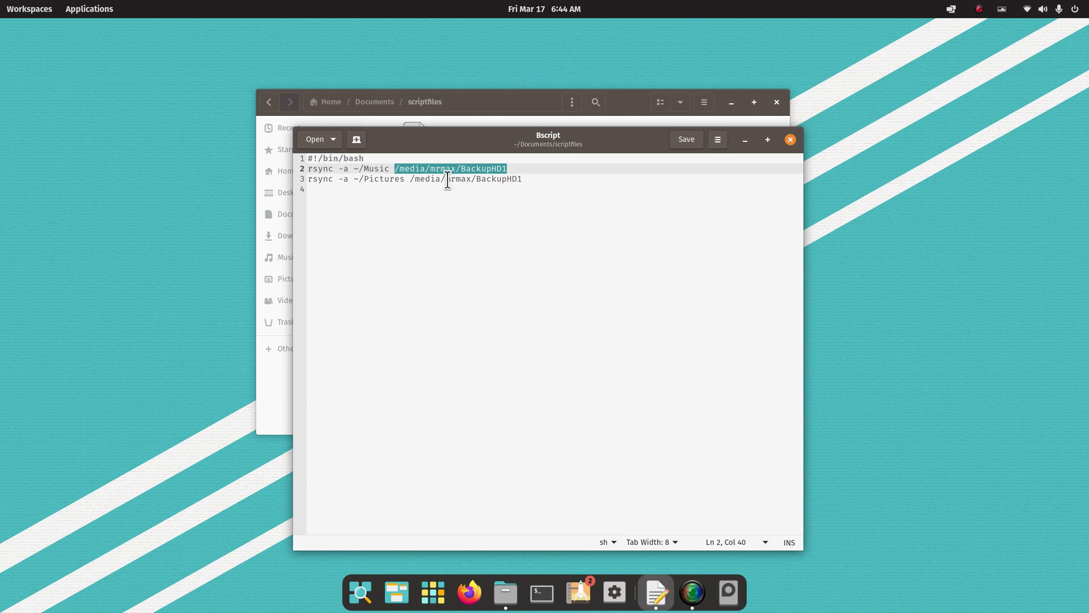
{"action": "left_click_drag", "start_coordinate": [364, 169], "coordinate": [406, 180]}
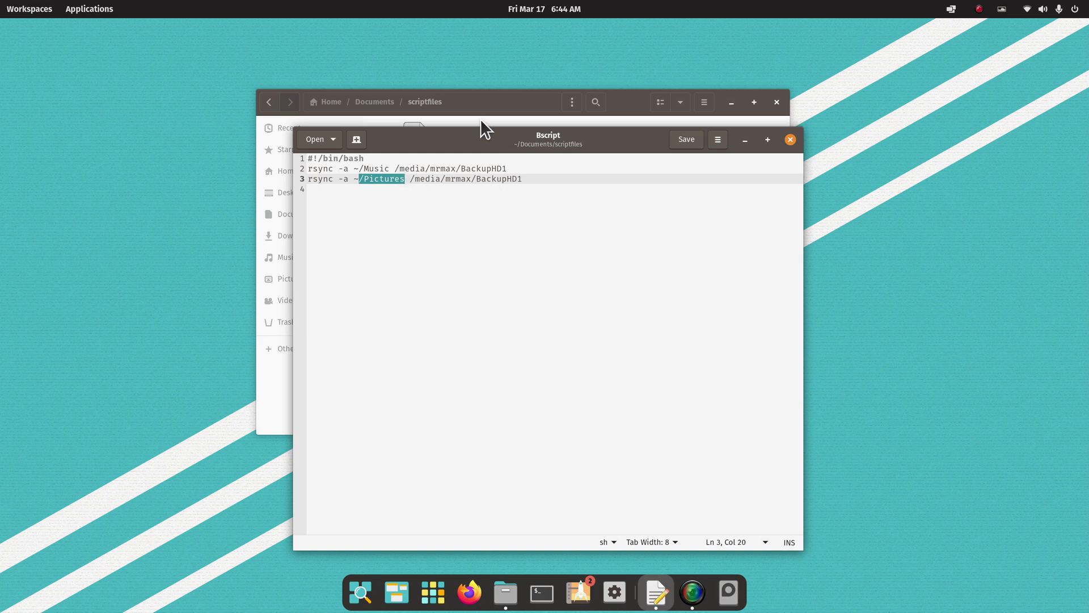
{"action": "left_click_drag", "start_coordinate": [464, 138], "coordinate": [679, 132]}
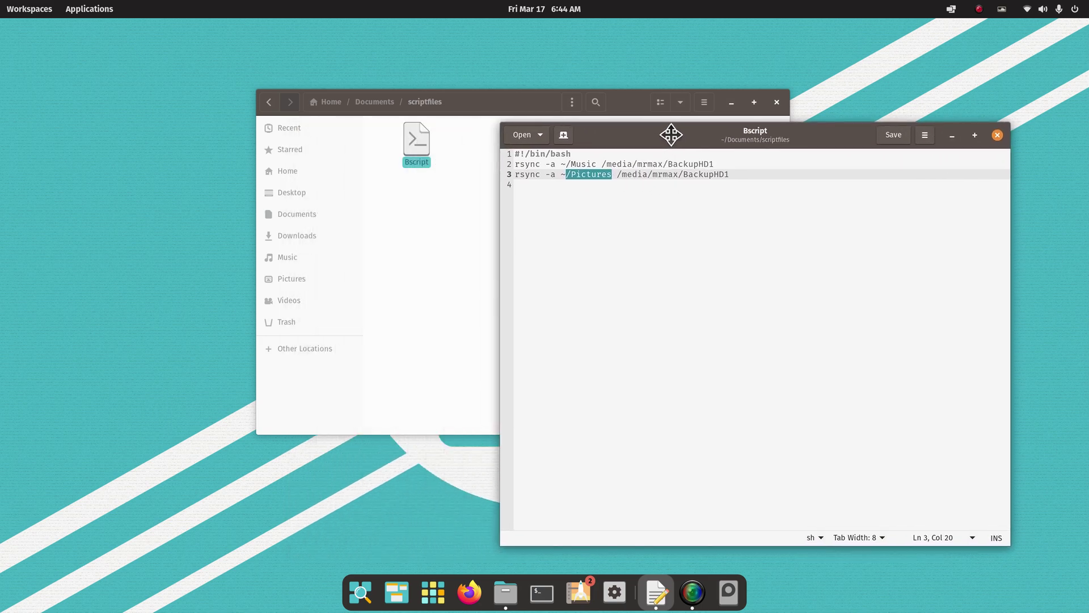
Check the BackupHD1 drive again, then return to the home folder.
{"action": "left_click", "coordinate": [289, 350]}
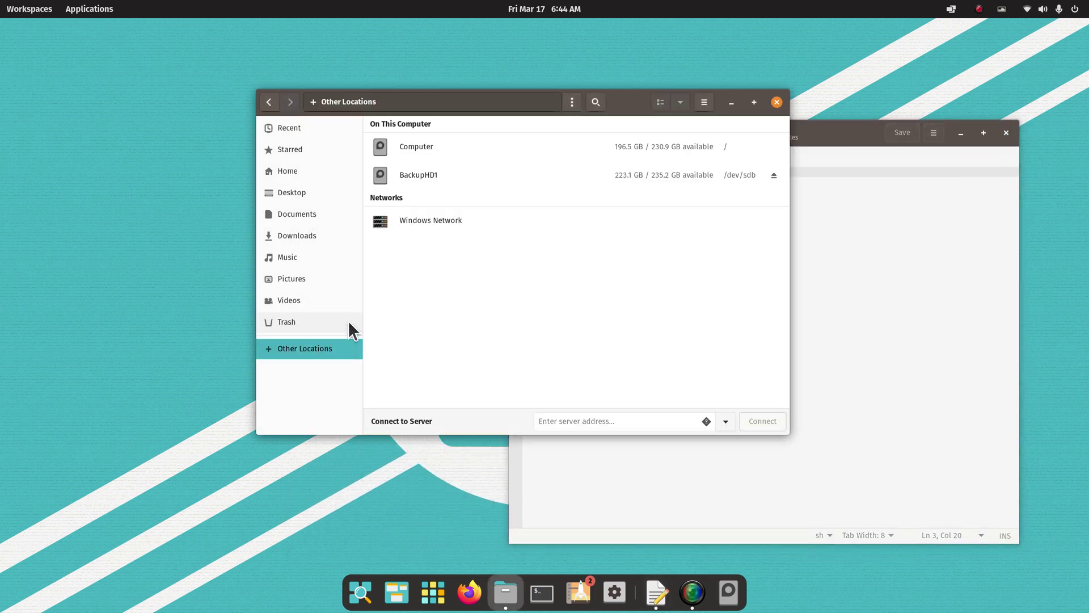
{"action": "left_click", "coordinate": [409, 176]}
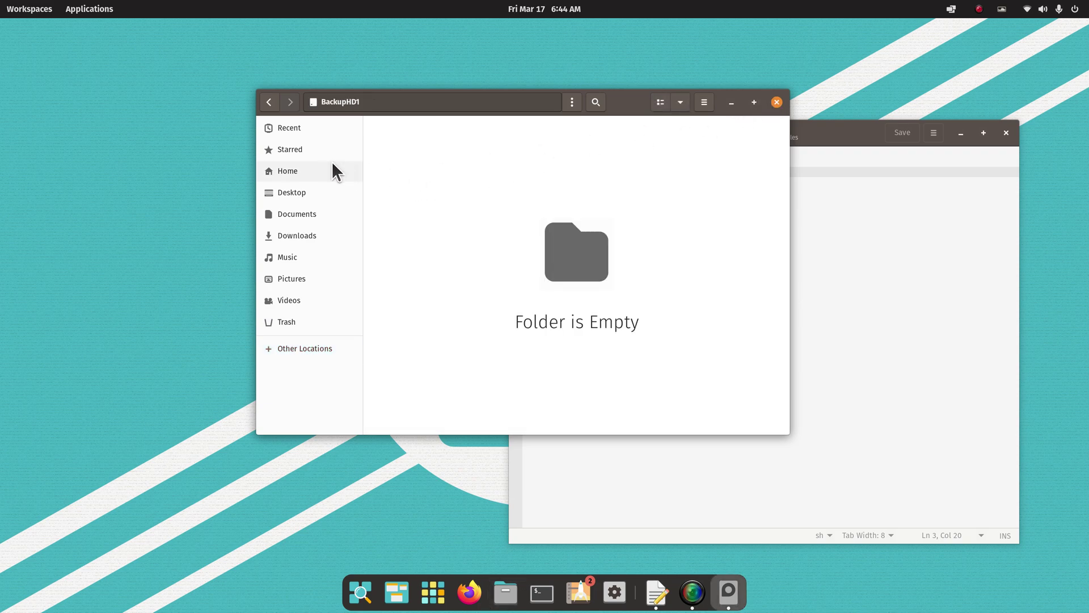
{"action": "left_click", "coordinate": [308, 173]}
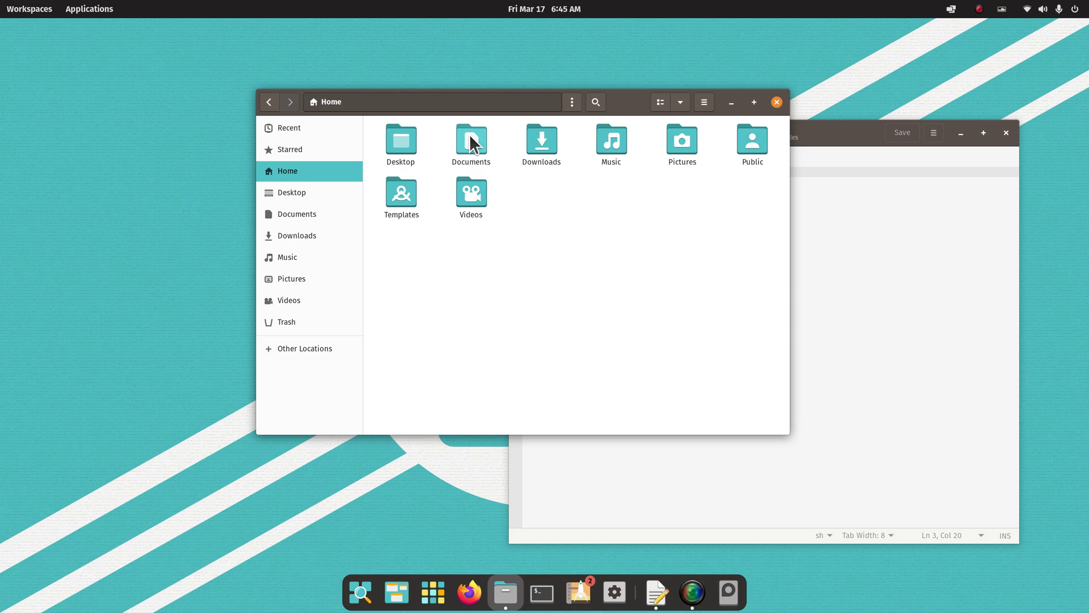
Reopen Documents/scriptfiles and place the Files and Bscript editor windows side by side.
{"action": "left_click", "coordinate": [844, 131]}
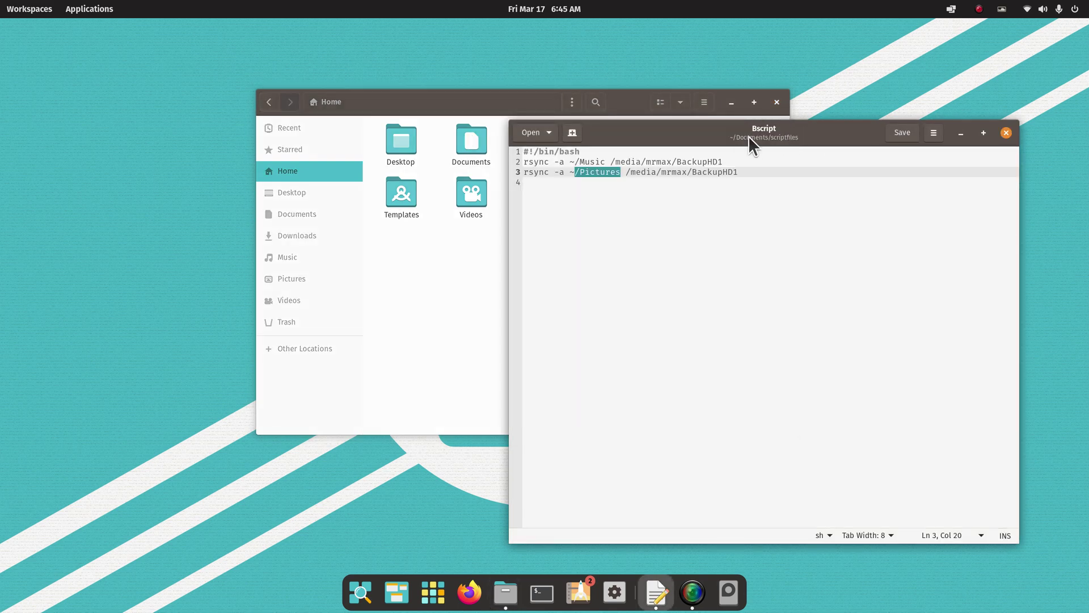
{"action": "double_click", "coordinate": [468, 142]}
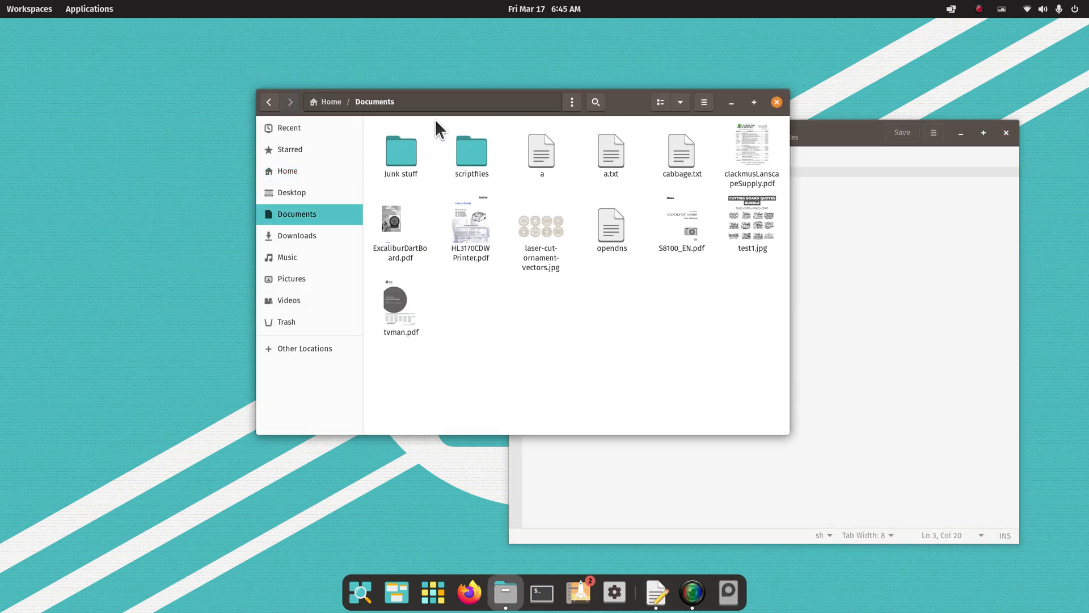
{"action": "double_click", "coordinate": [464, 149]}
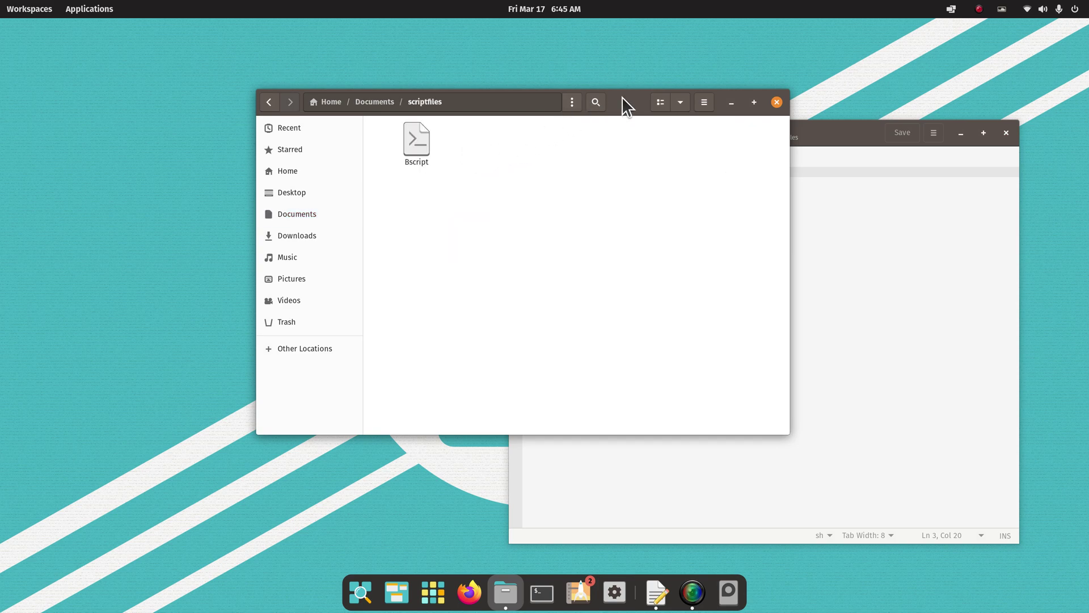
{"action": "left_click_drag", "start_coordinate": [622, 96], "coordinate": [391, 102]}
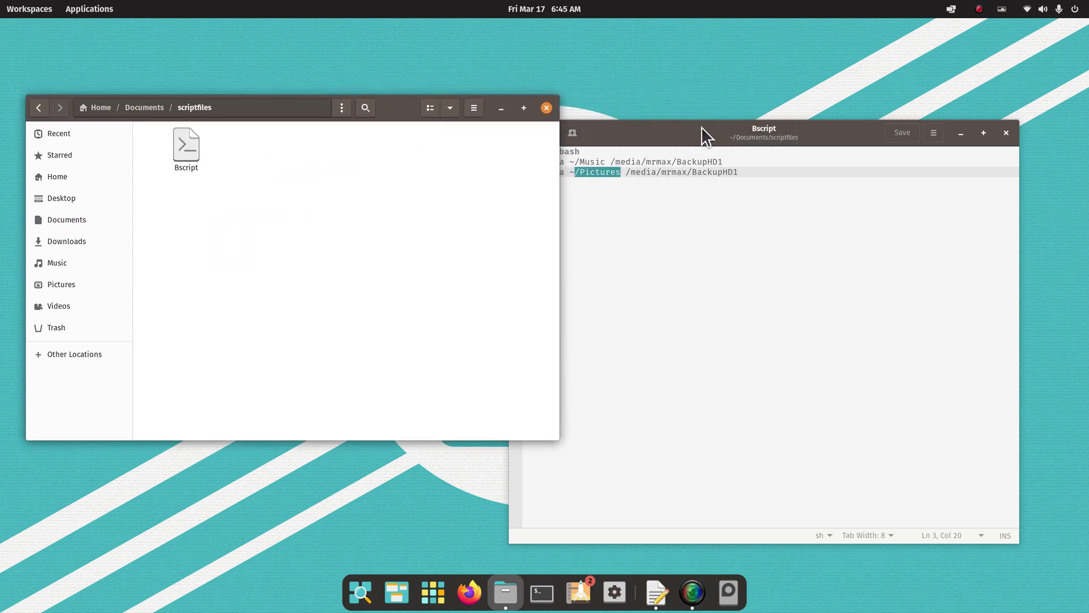
{"action": "left_click_drag", "start_coordinate": [701, 127], "coordinate": [768, 94]}
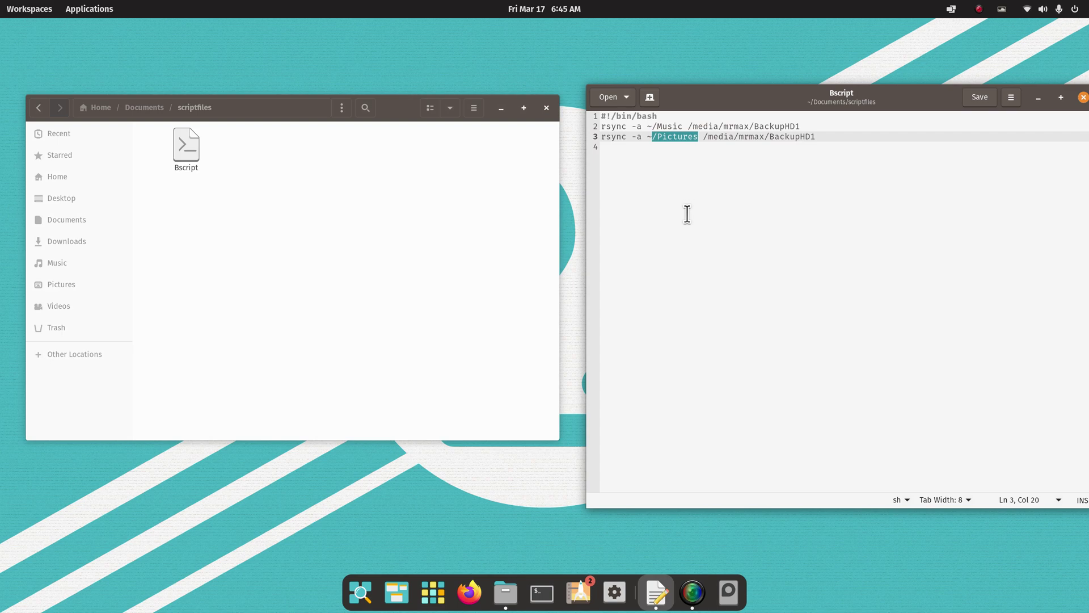
Confirm 'Allow executing file as program' in Bscript's Properties > Permissions, then close the Properties dialog.
{"action": "left_click", "coordinate": [446, 164]}
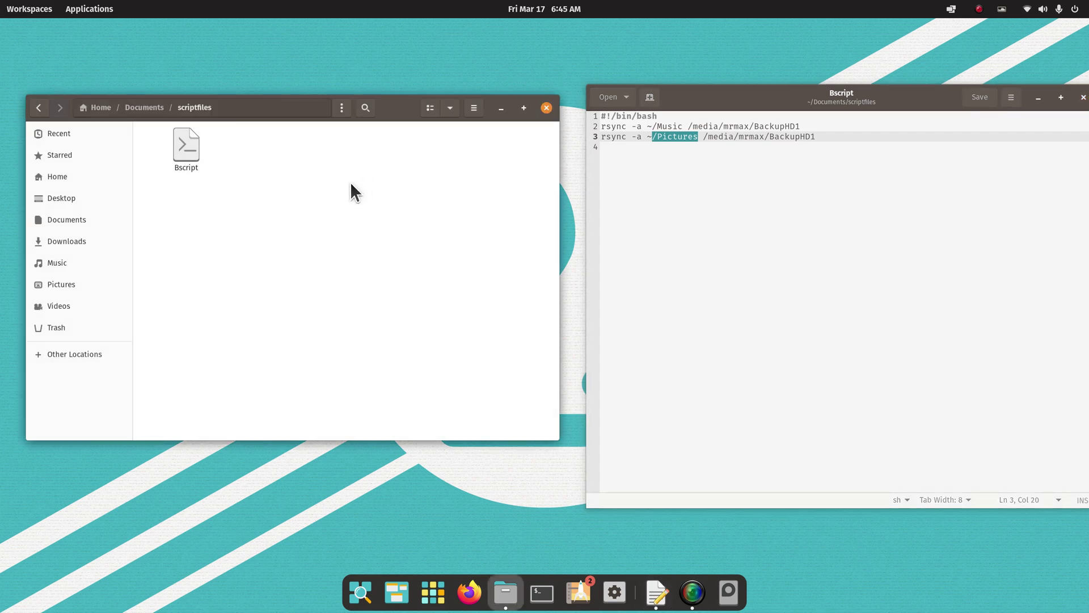
{"action": "right_click", "coordinate": [188, 142]}
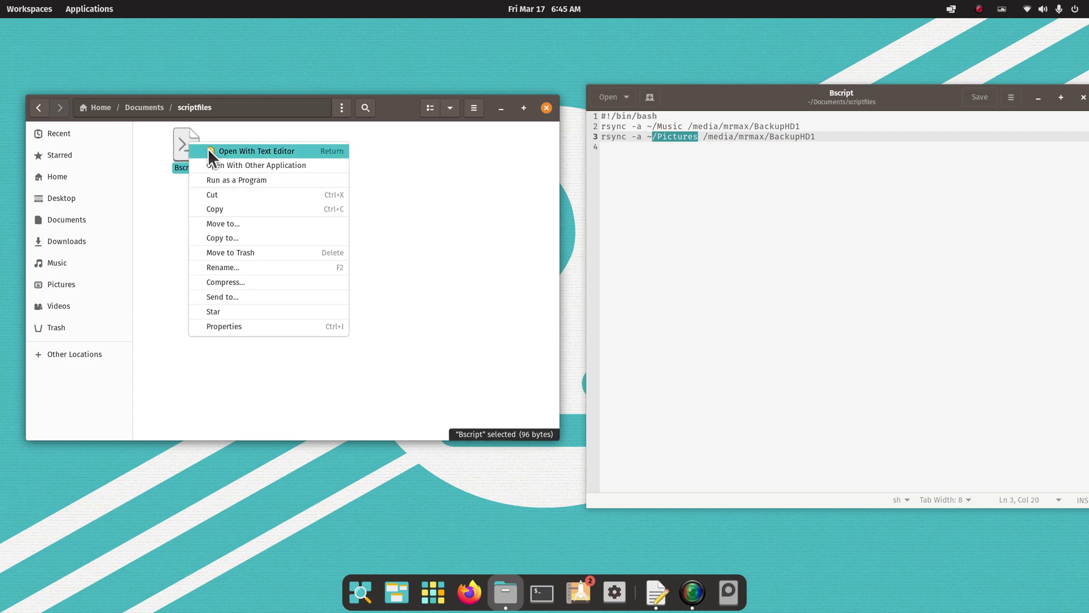
{"action": "left_click", "coordinate": [256, 328]}
{"action": "left_click", "coordinate": [283, 152]}
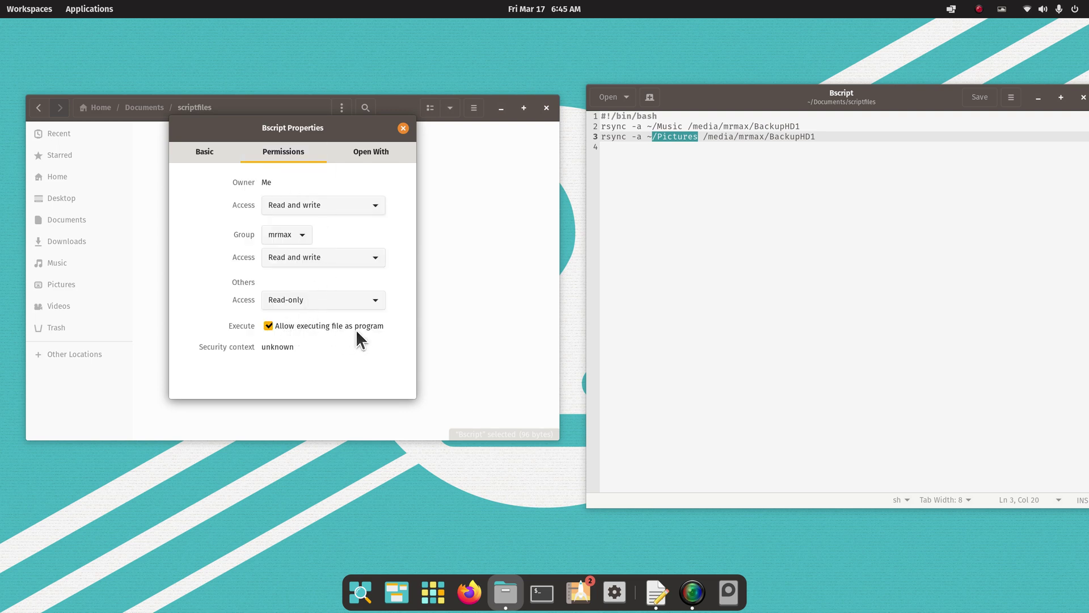
{"action": "left_click", "coordinate": [403, 127]}
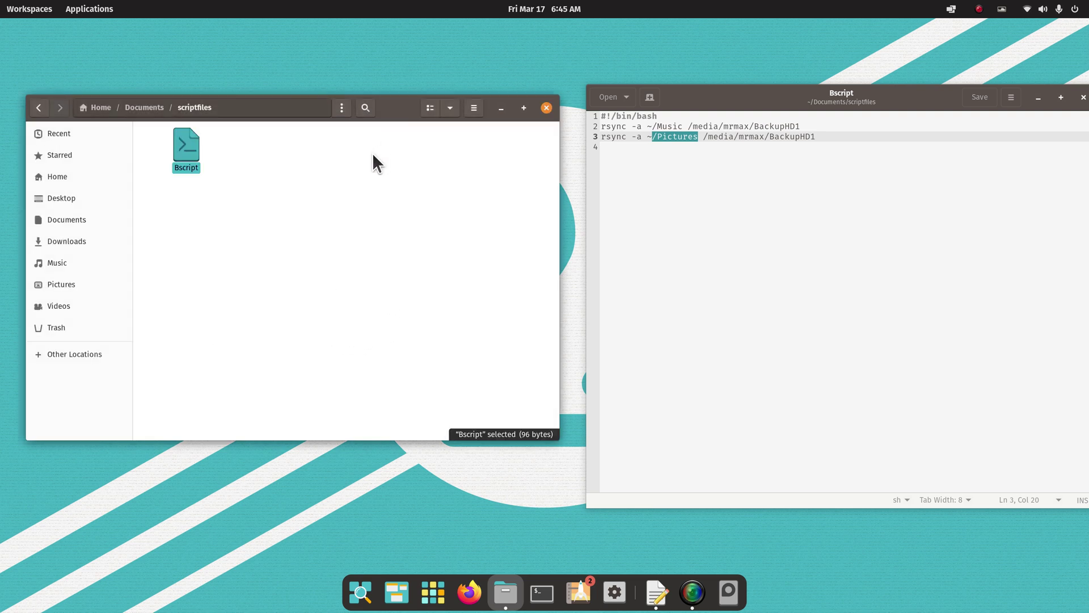
Reopen Bscript's context menu, dismiss it, and shift the editor window left.
{"action": "right_click", "coordinate": [182, 137]}
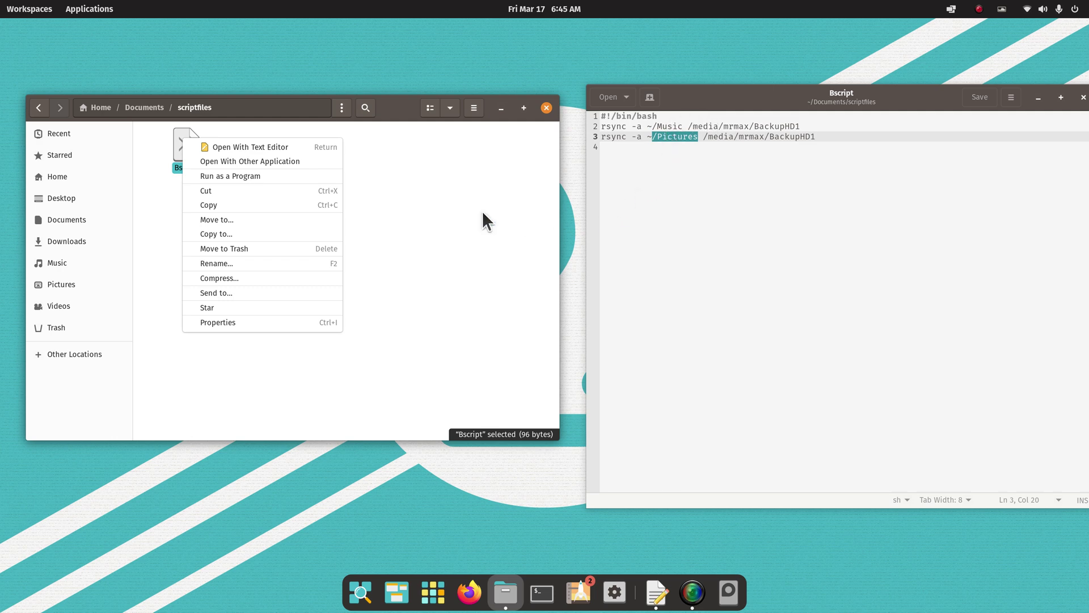
{"action": "left_click", "coordinate": [661, 131]}
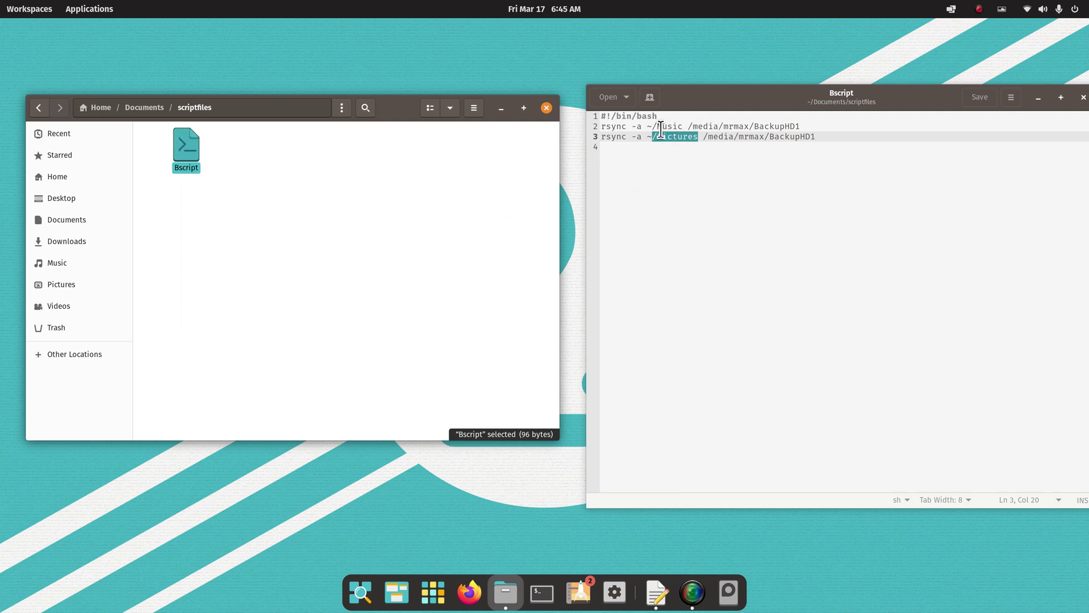
{"action": "left_click_drag", "start_coordinate": [920, 93], "coordinate": [752, 91]}
Close the Bscript editor and centre the Files window showing scriptfiles.
{"action": "left_click", "coordinate": [913, 95]}
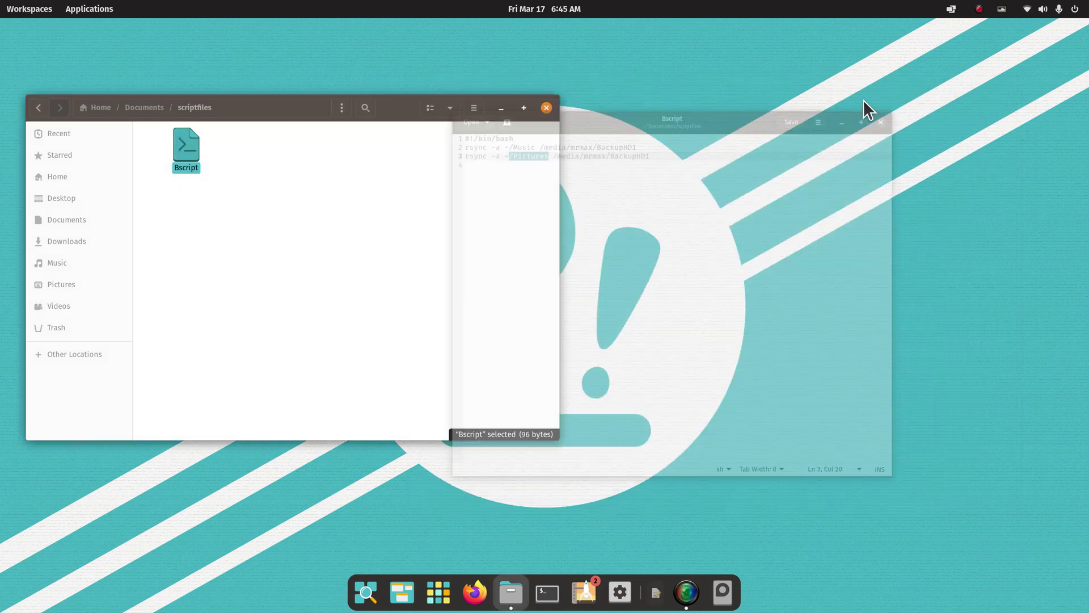
{"action": "left_click_drag", "start_coordinate": [400, 108], "coordinate": [619, 101]}
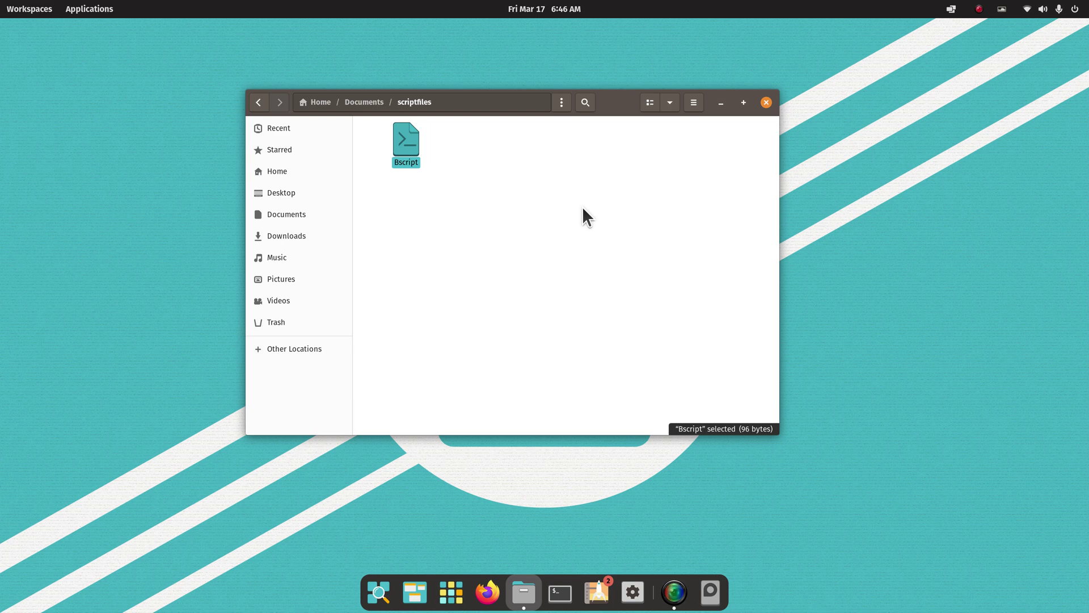
Launch Startup Applications from the launcher, then open and cancel the Add Startup Program dialog.
{"action": "left_click", "coordinate": [451, 592]}
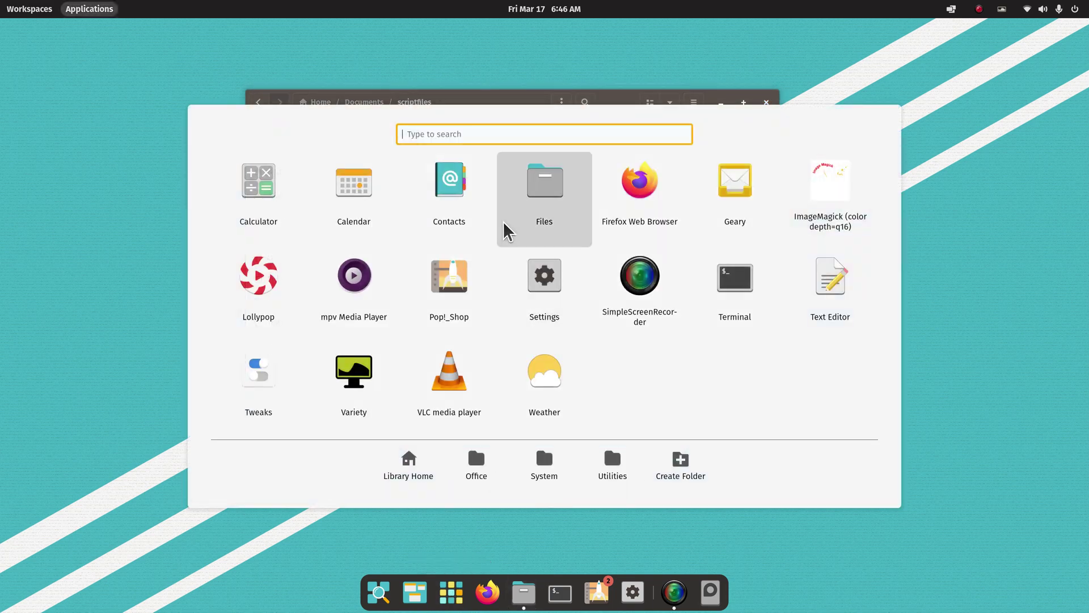
{"action": "type", "text": "s"}
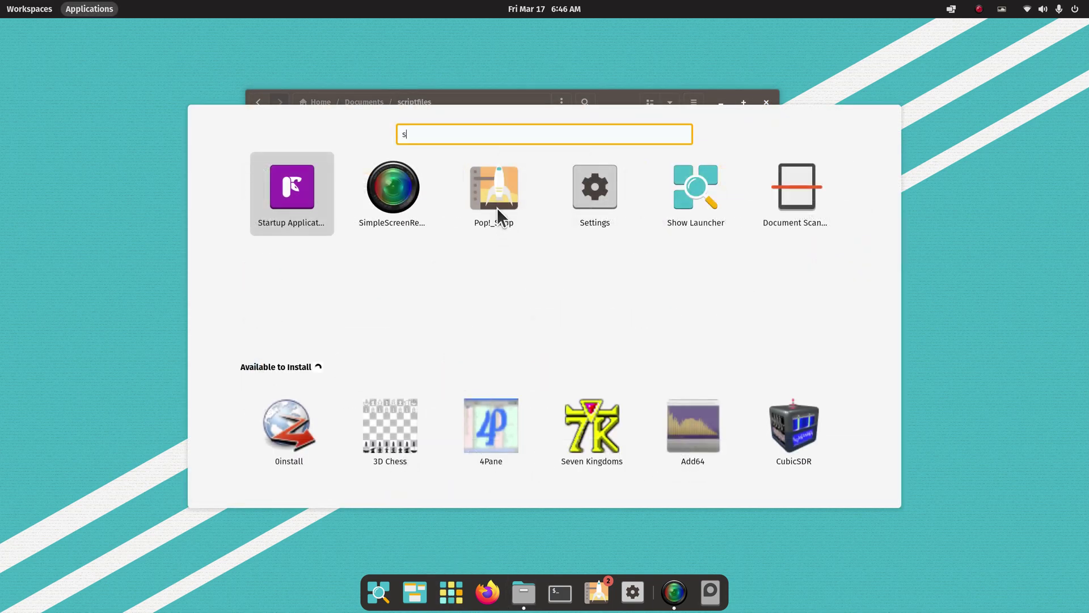
{"action": "key", "text": "BackSpace"}
{"action": "key", "text": "Escape"}
{"action": "left_click", "coordinate": [304, 185]}
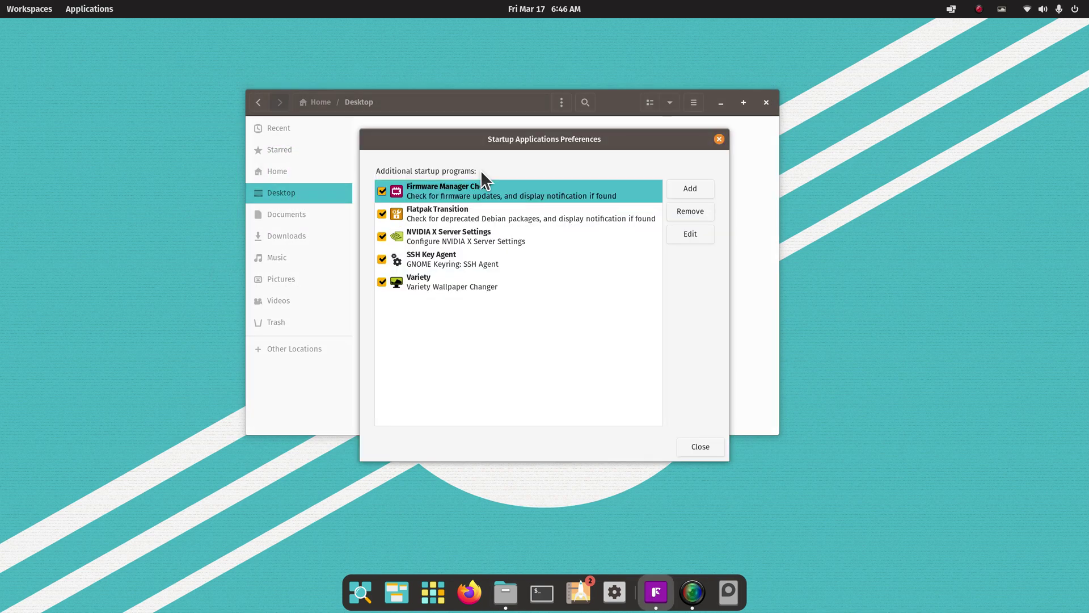
{"action": "left_click", "coordinate": [697, 193]}
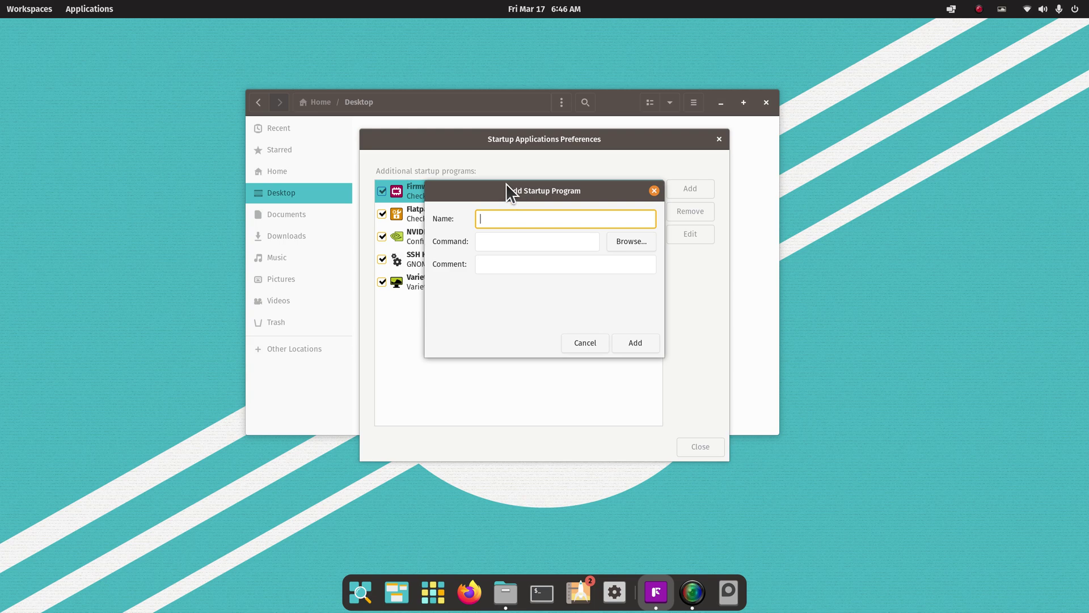
{"action": "left_click", "coordinate": [581, 340]}
Arrange the windows so Files shows Other Locations beside the startup programs list.
{"action": "left_click_drag", "start_coordinate": [662, 134], "coordinate": [947, 125]}
{"action": "left_click", "coordinate": [386, 355]}
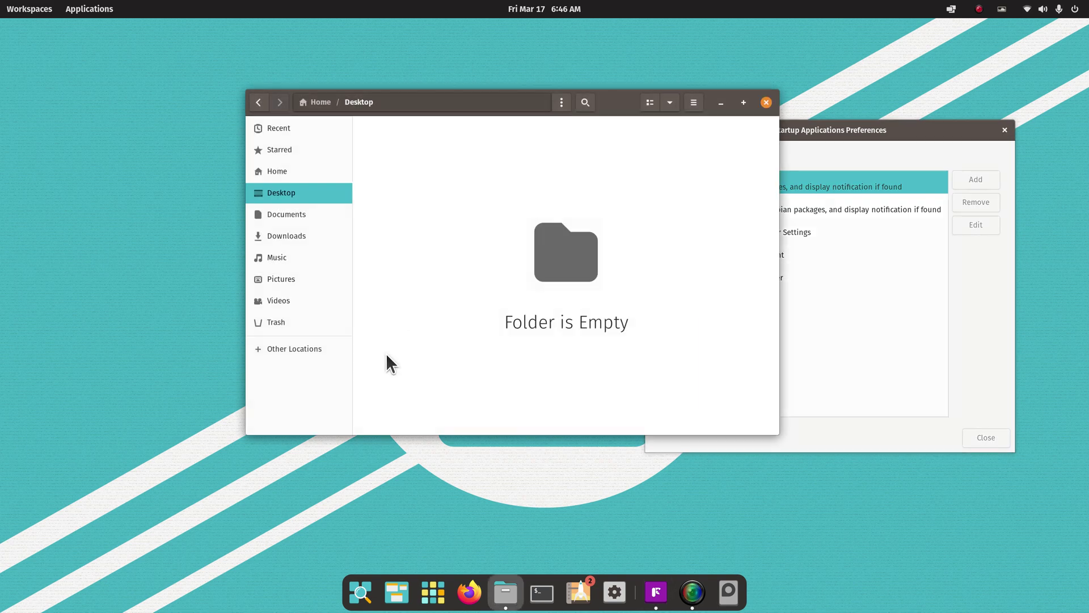
{"action": "left_click", "coordinate": [290, 349]}
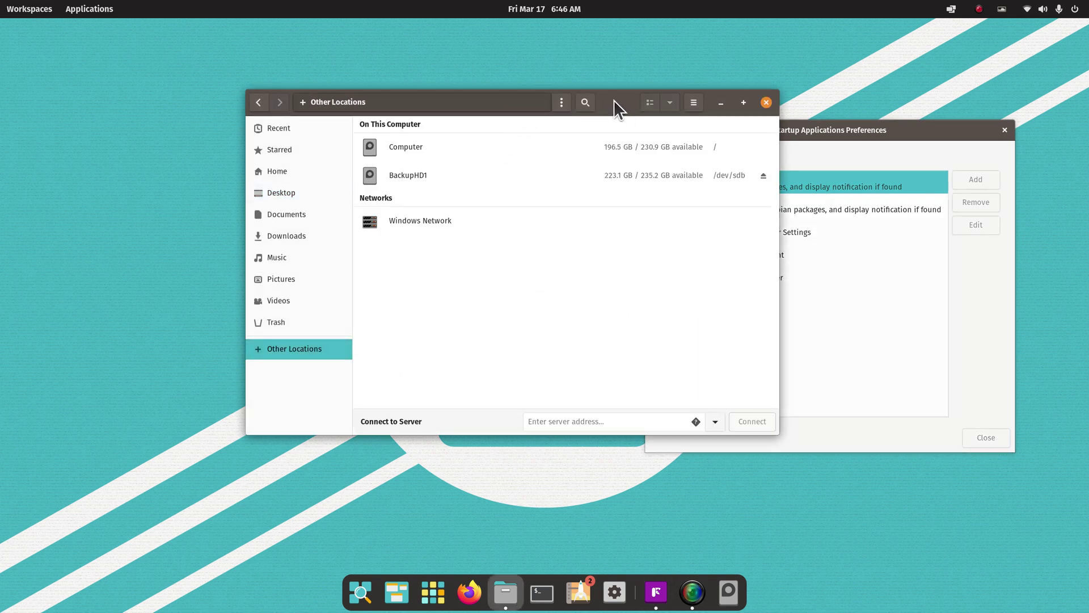
{"action": "left_click_drag", "start_coordinate": [614, 100], "coordinate": [467, 100]}
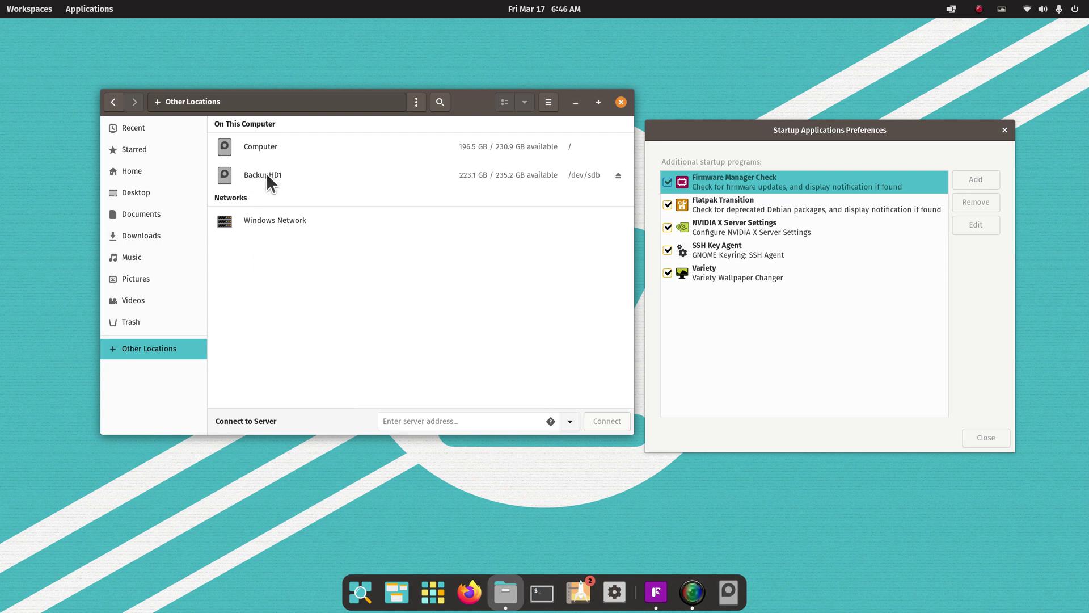
Add a new startup program entry named BackupHD1.
{"action": "left_click", "coordinate": [951, 156]}
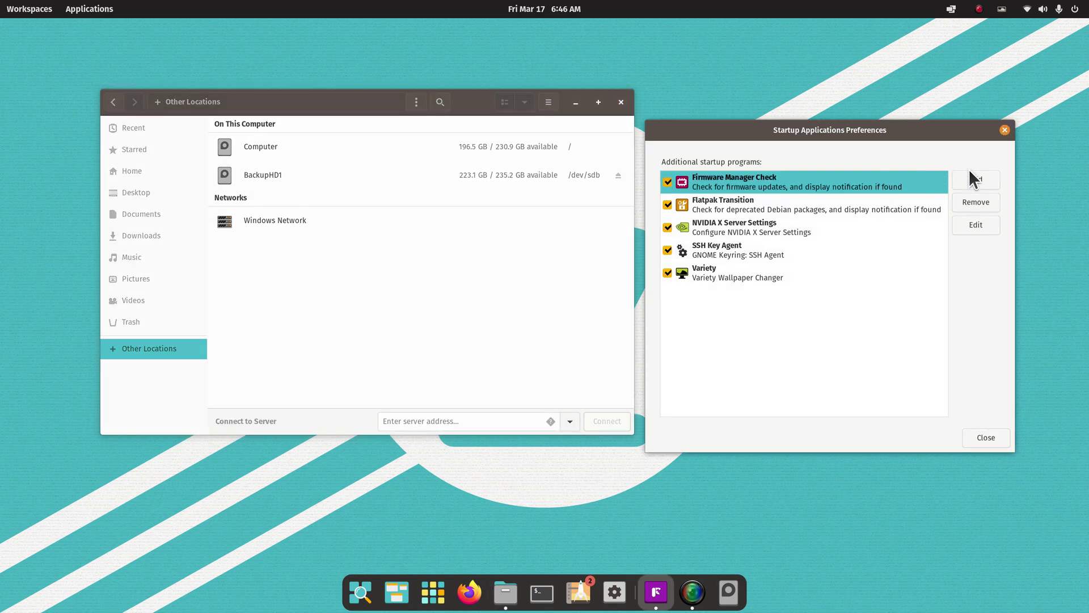
{"action": "left_click", "coordinate": [973, 175]}
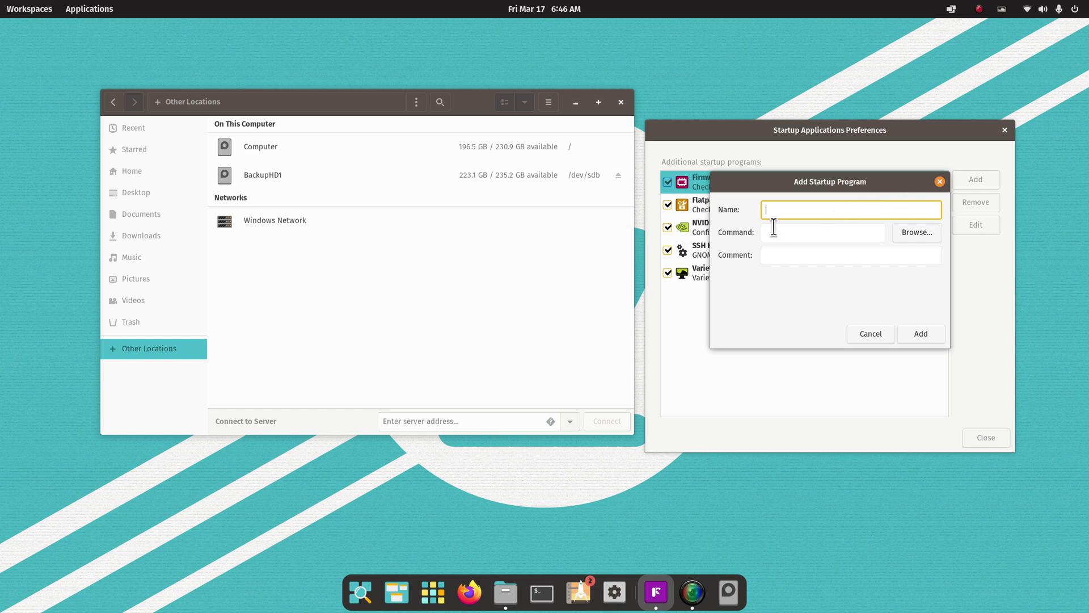
{"action": "type", "text": "BackupHD1"}
Start browsing for the command, open Documents/scriptfiles in Files, and close the chooser.
{"action": "left_click", "coordinate": [908, 235]}
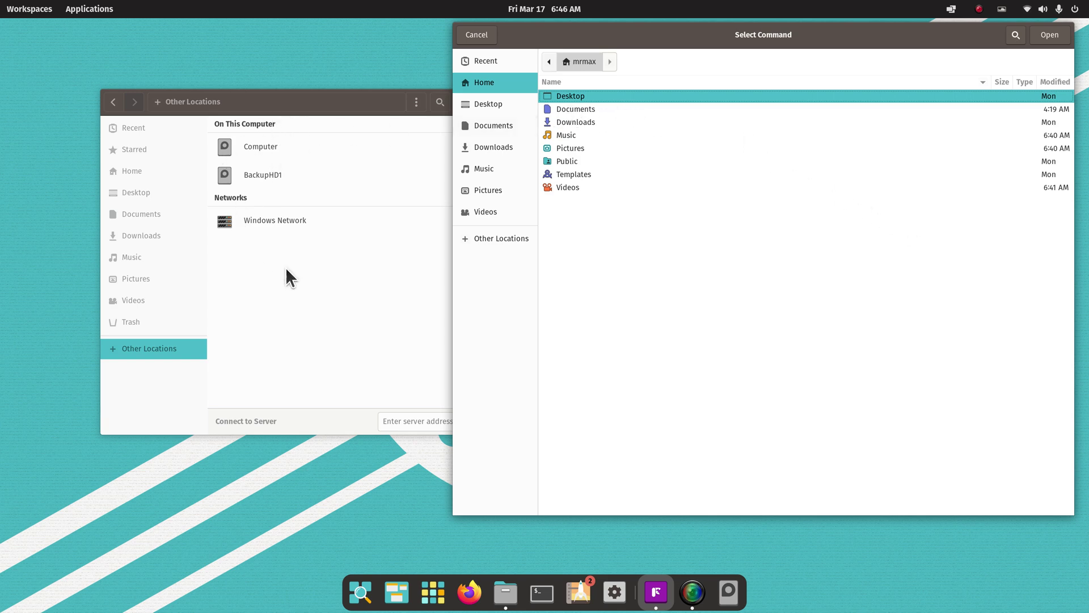
{"action": "left_click", "coordinate": [317, 270]}
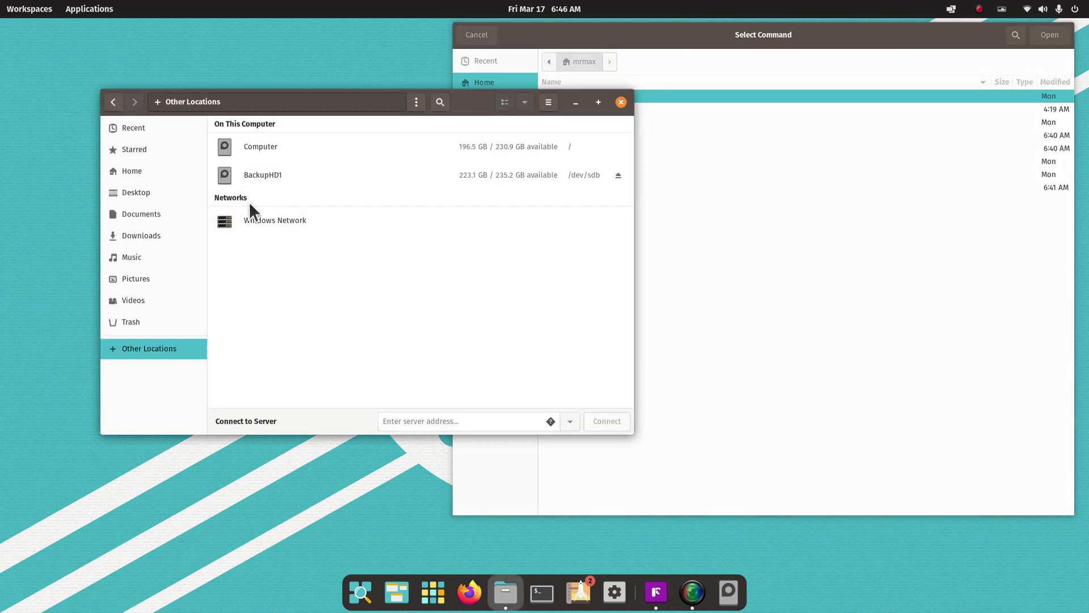
{"action": "left_click", "coordinate": [148, 170]}
{"action": "double_click", "coordinate": [311, 139]}
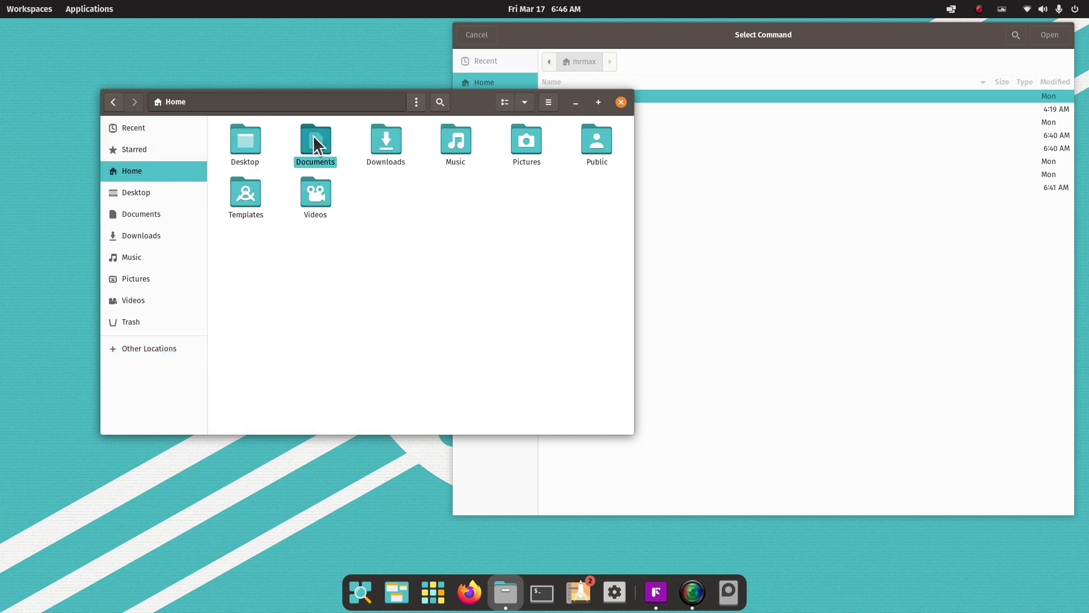
{"action": "double_click", "coordinate": [317, 149]}
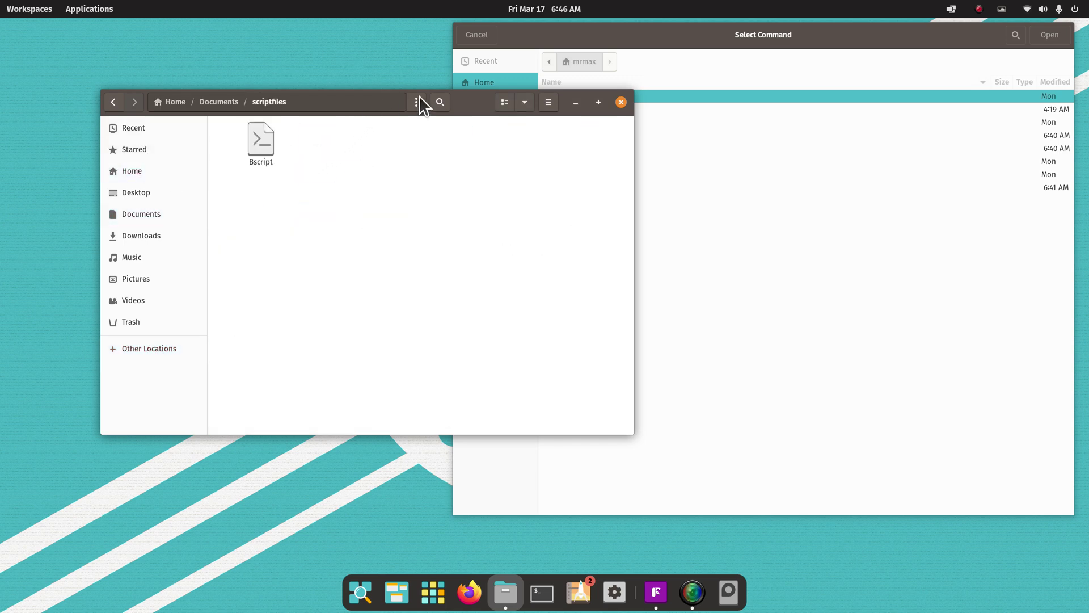
{"action": "left_click", "coordinate": [741, 122]}
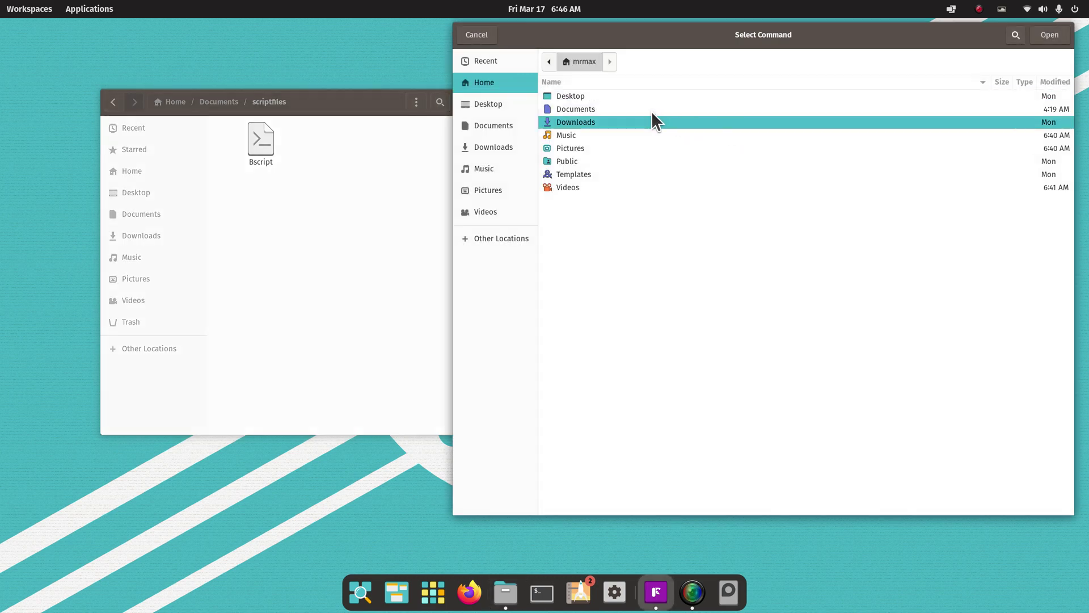
{"action": "left_click", "coordinate": [471, 39]}
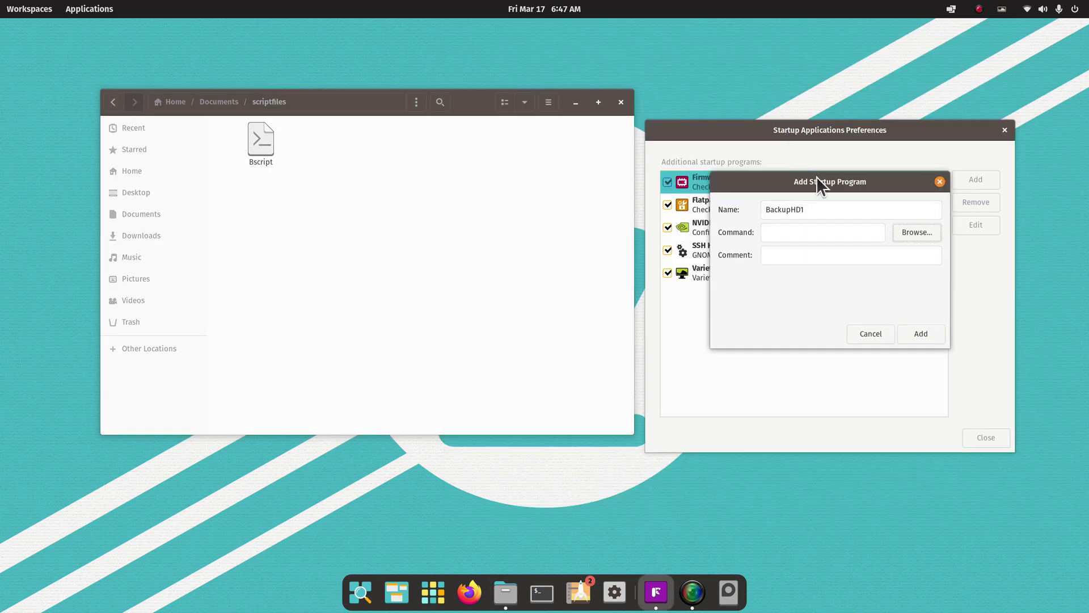
Browse again through Documents/scriptfiles and choose Bscript as the BackupHD1 command.
{"action": "left_click", "coordinate": [918, 228]}
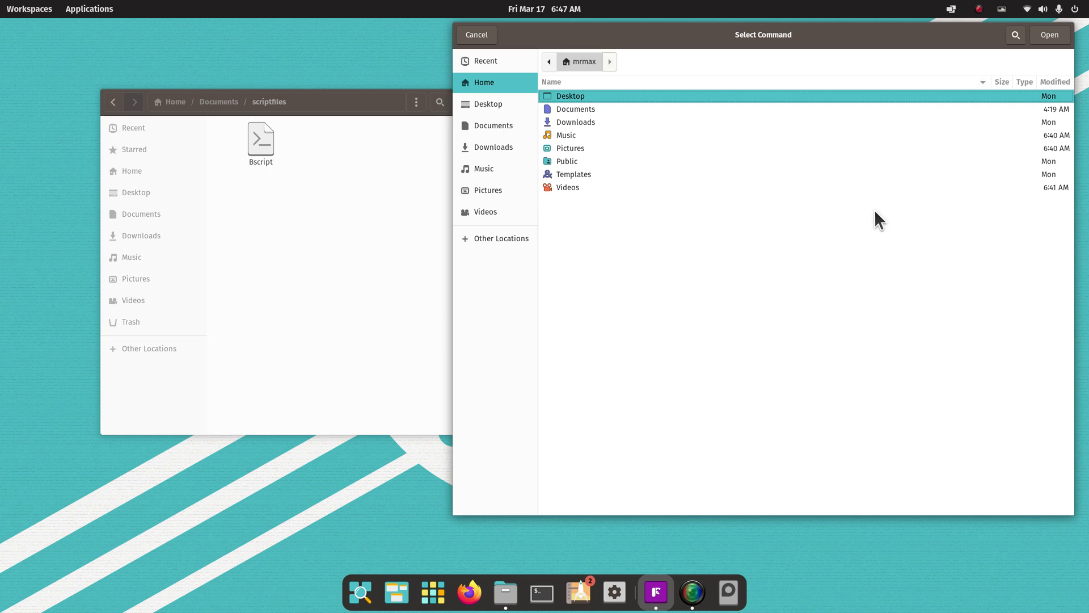
{"action": "double_click", "coordinate": [556, 109]}
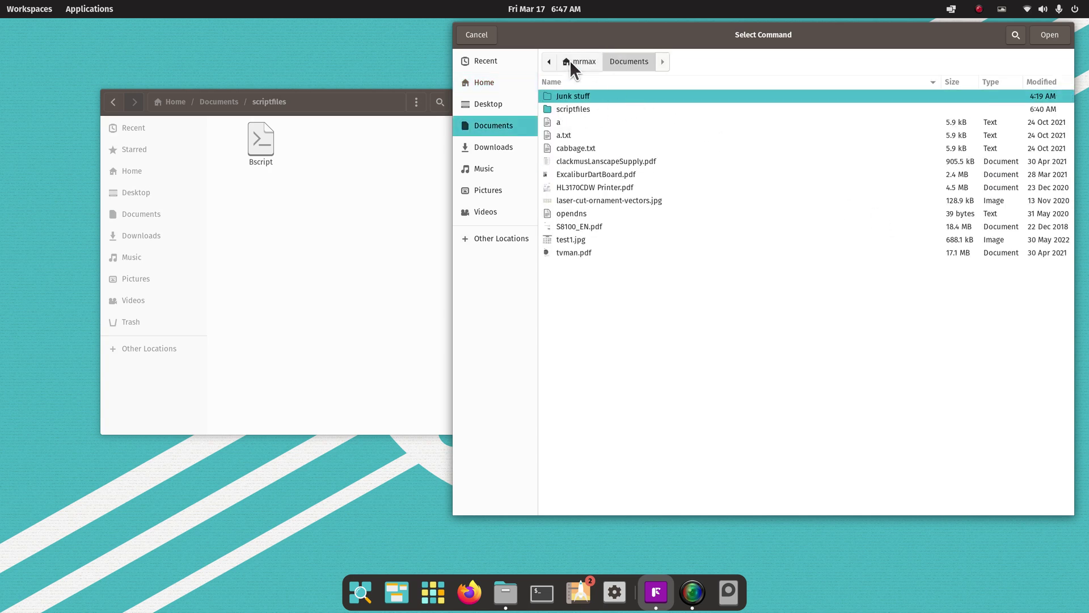
{"action": "double_click", "coordinate": [574, 110]}
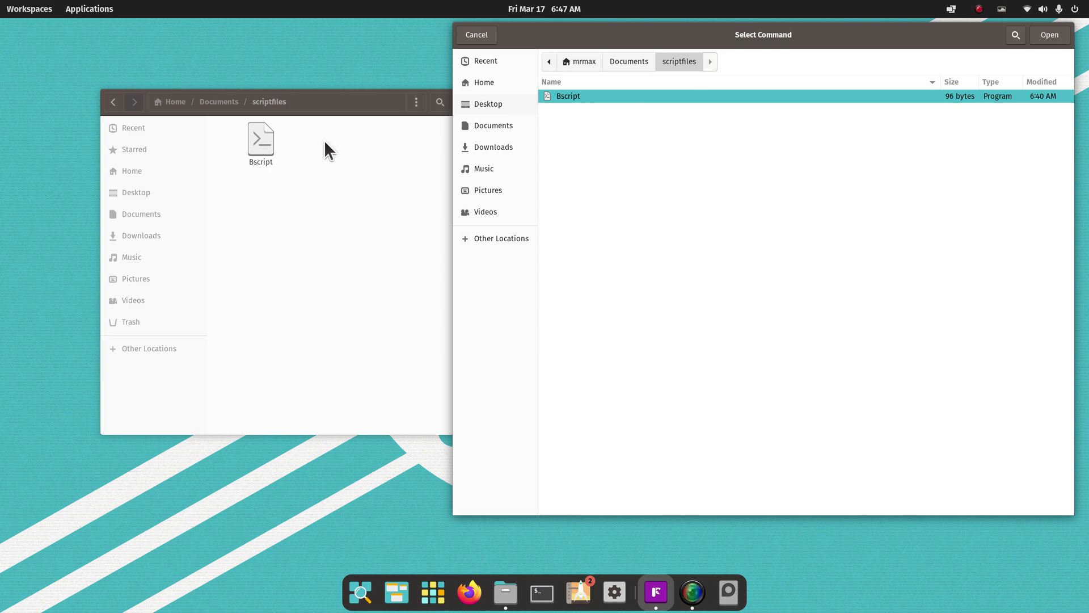
{"action": "left_click", "coordinate": [1050, 34]}
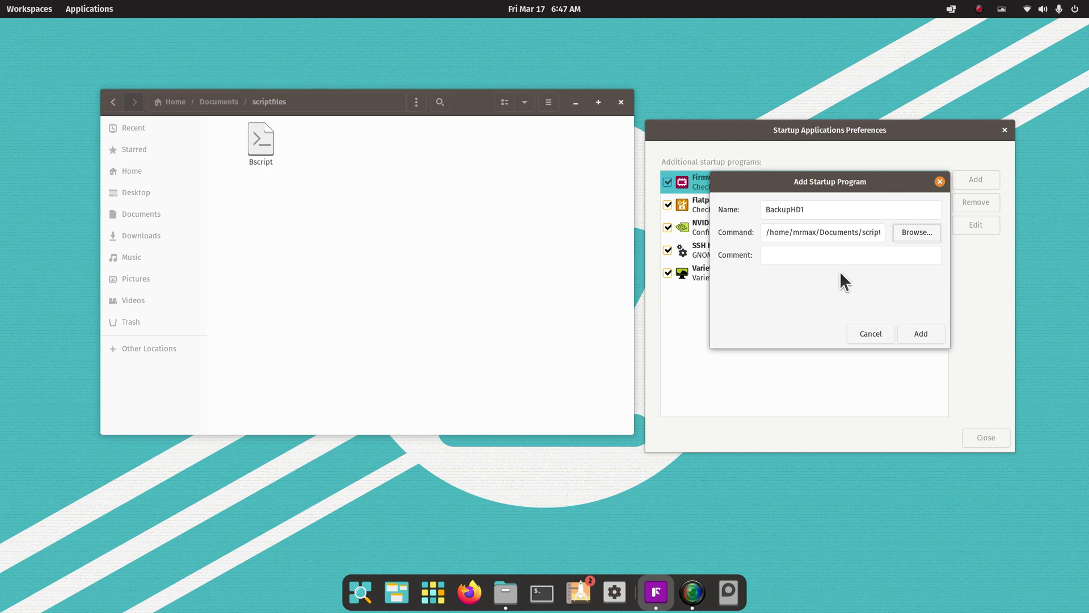
Add the BackupHD1 entry and toggle its checkbox off and back on, leaving it enabled.
{"action": "left_click", "coordinate": [923, 333]}
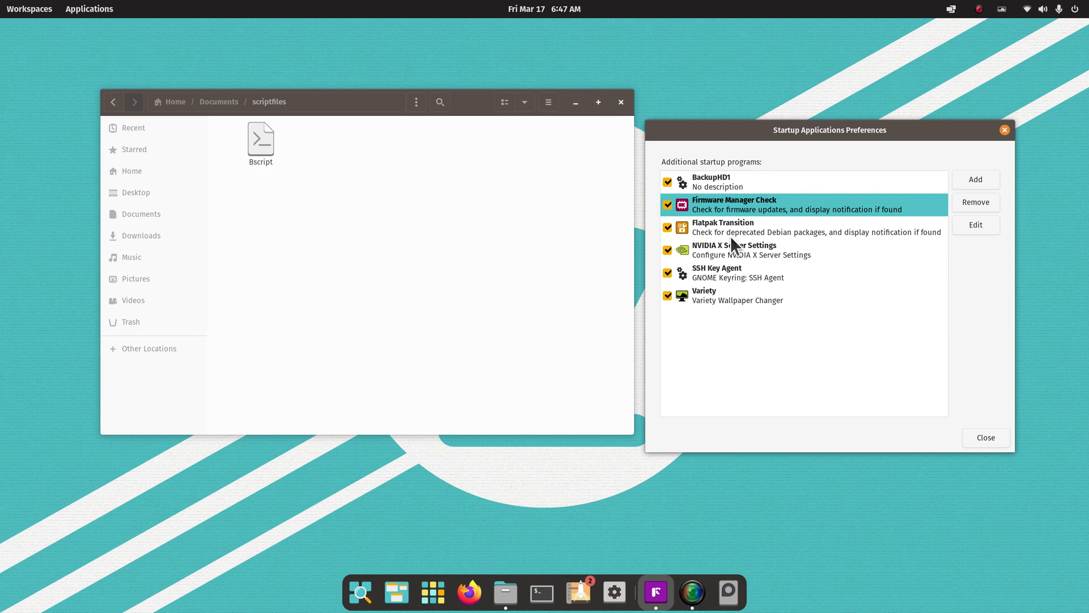
{"action": "left_click", "coordinate": [668, 183]}
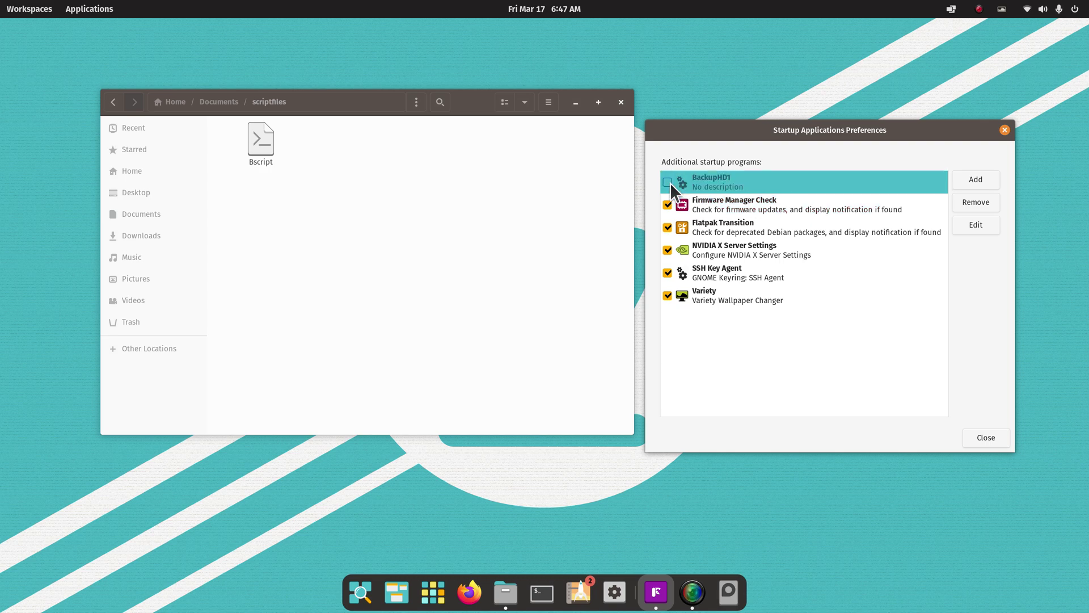
{"action": "left_click", "coordinate": [667, 182]}
Open Bscript to review its rsync lines, then close the editor and Startup Applications Preferences.
{"action": "double_click", "coordinate": [262, 142]}
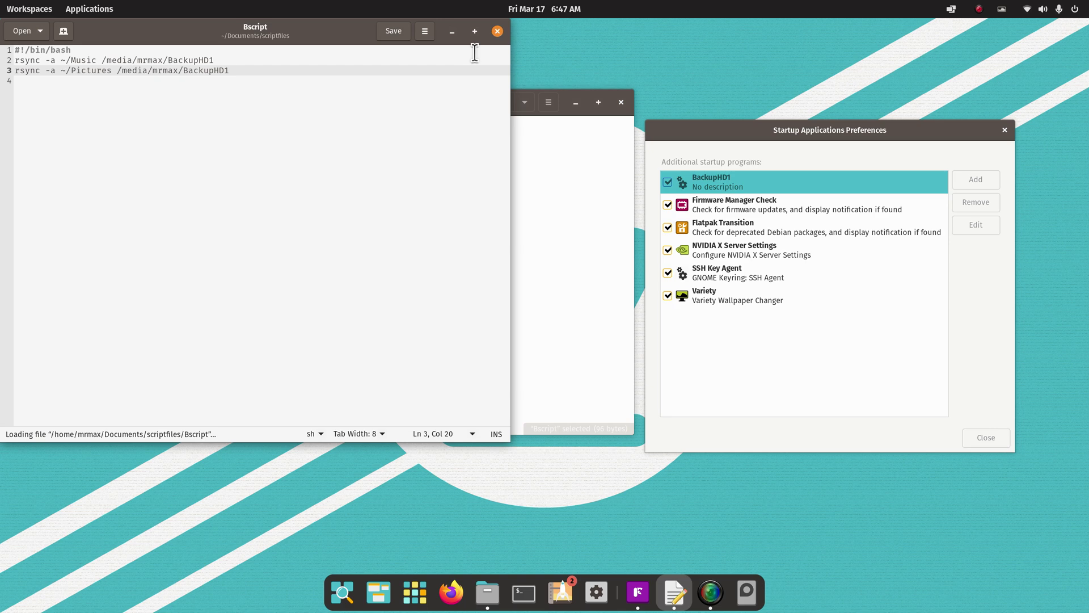
{"action": "left_click", "coordinate": [497, 32]}
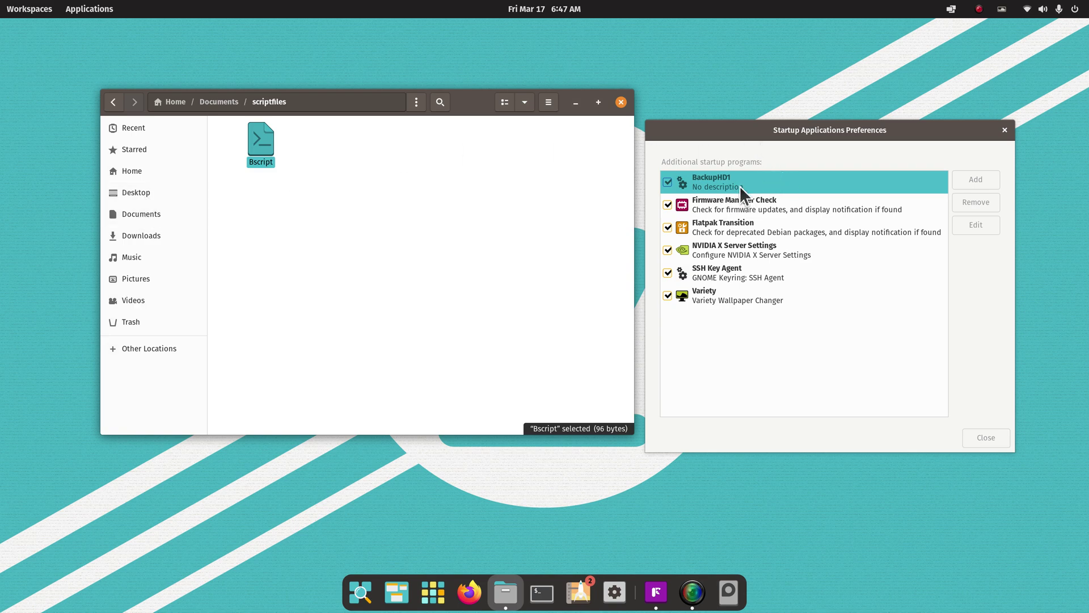
{"action": "left_click", "coordinate": [1005, 130]}
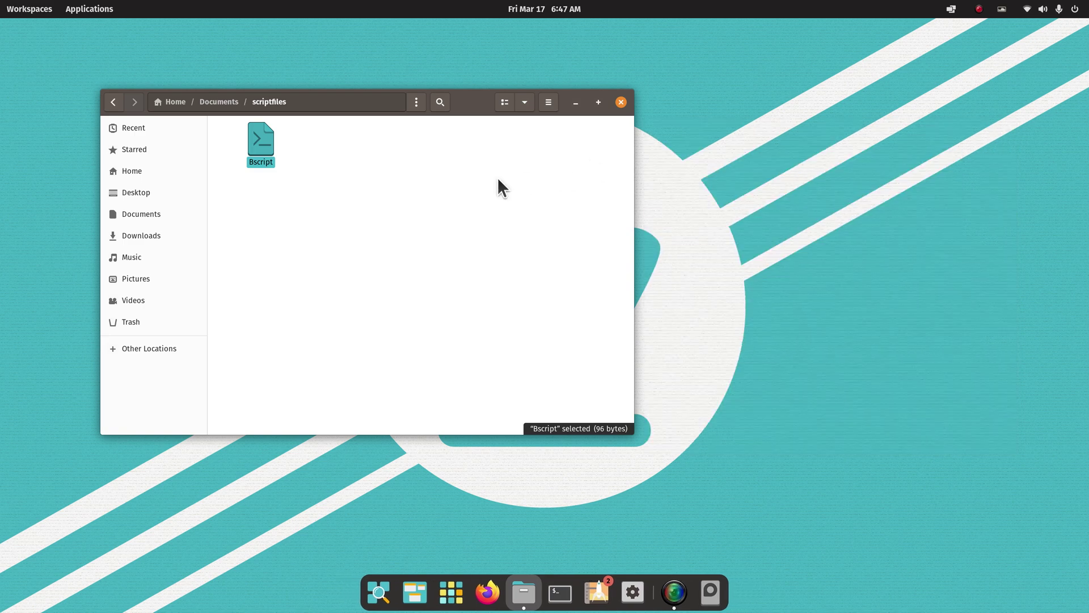
Open a second Files window on the empty BackupHD1 drive, placed beside the scriptfiles window.
{"action": "left_click_drag", "start_coordinate": [472, 105], "coordinate": [915, 105]}
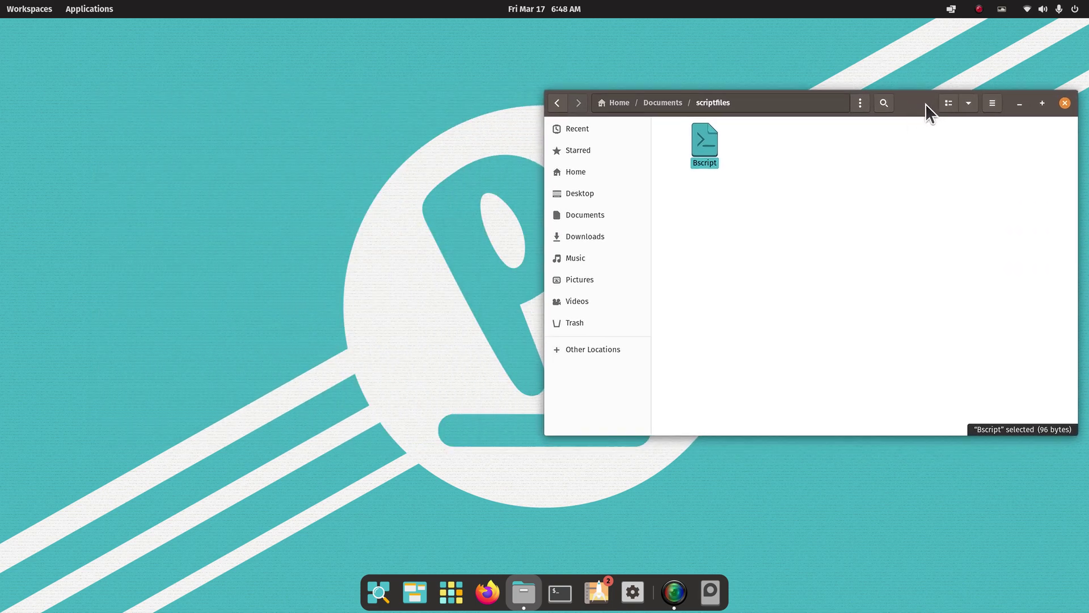
{"action": "left_click", "coordinate": [991, 104]}
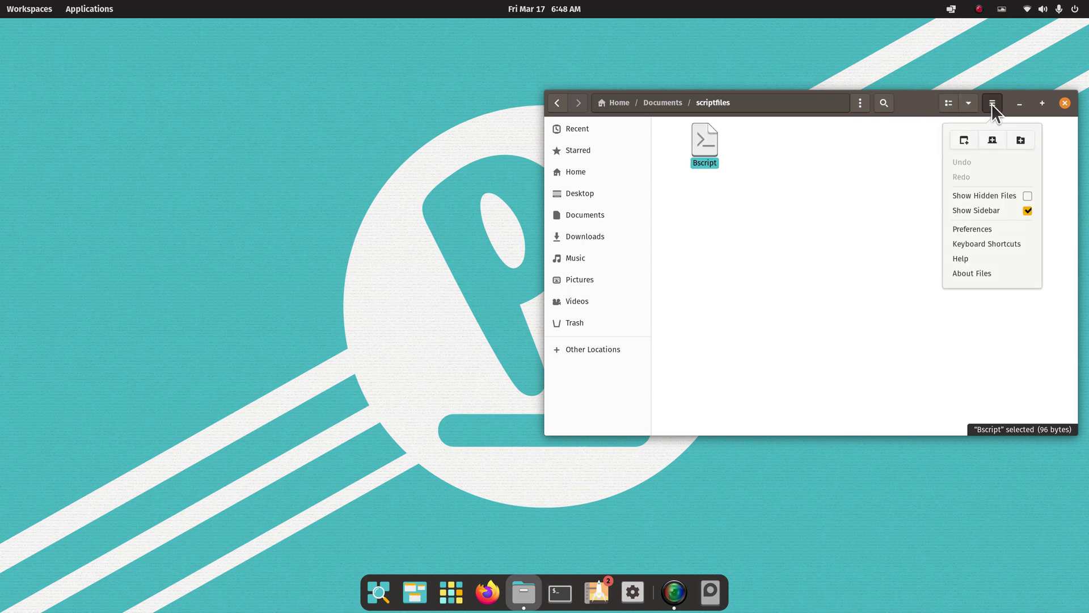
{"action": "left_click", "coordinate": [962, 139]}
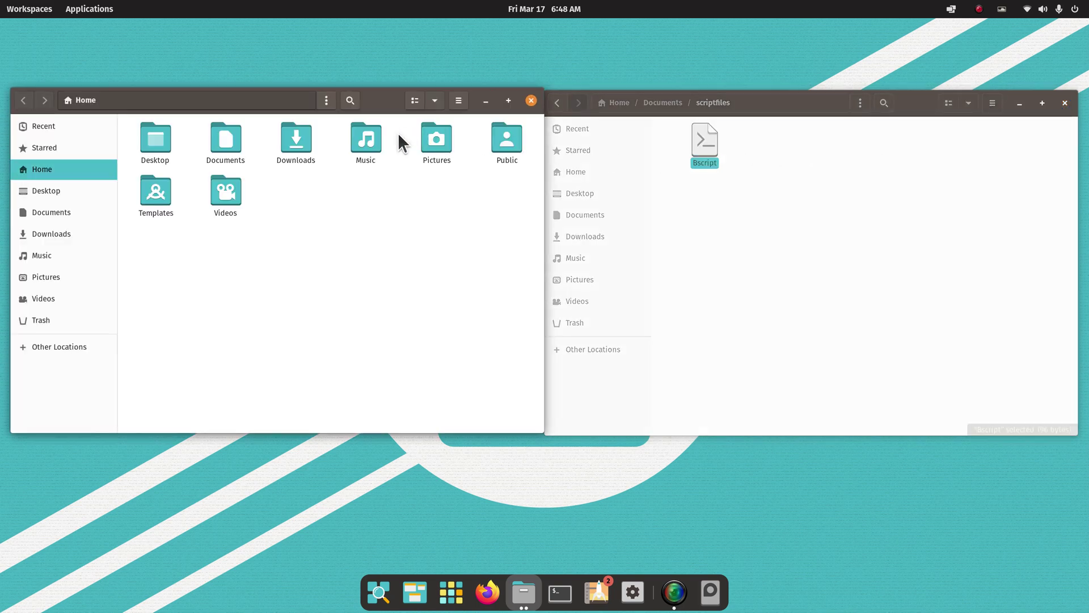
{"action": "left_click", "coordinate": [43, 348]}
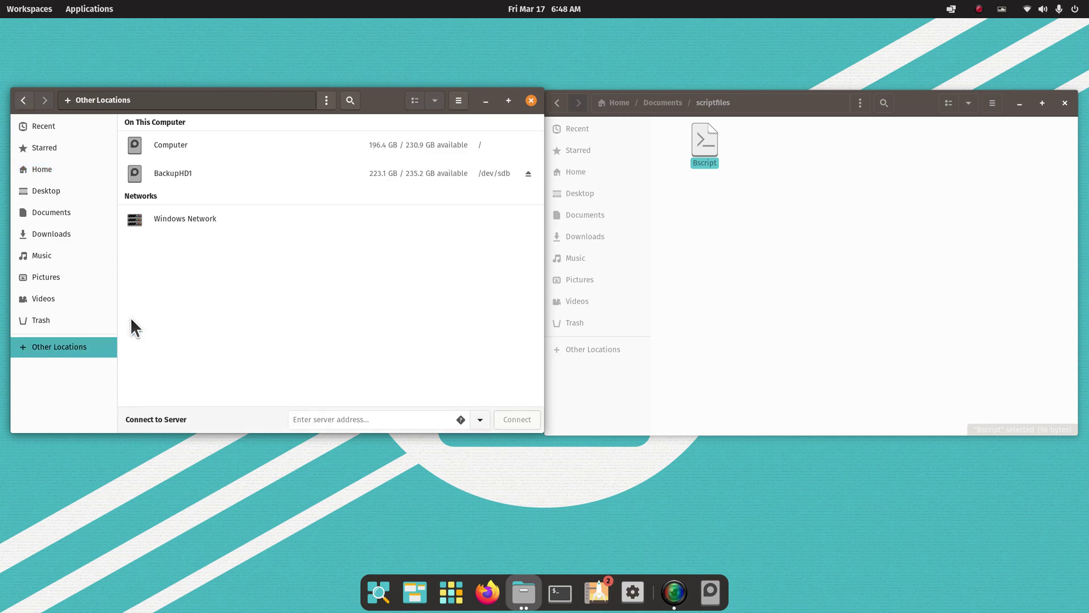
{"action": "left_click", "coordinate": [166, 173]}
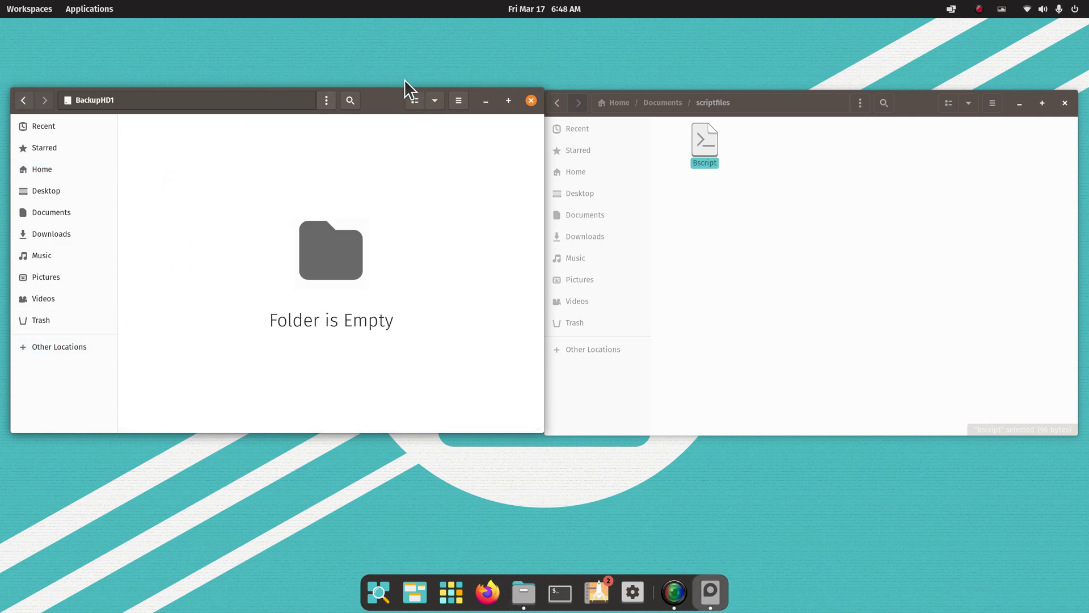
{"action": "mouse_move", "coordinate": [383, 100]}
{"action": "left_mouse_down"}
{"action": "mouse_move", "coordinate": [357, 95]}
{"action": "mouse_move", "coordinate": [369, 85]}
{"action": "mouse_move", "coordinate": [379, 96]}
{"action": "left_mouse_up"}
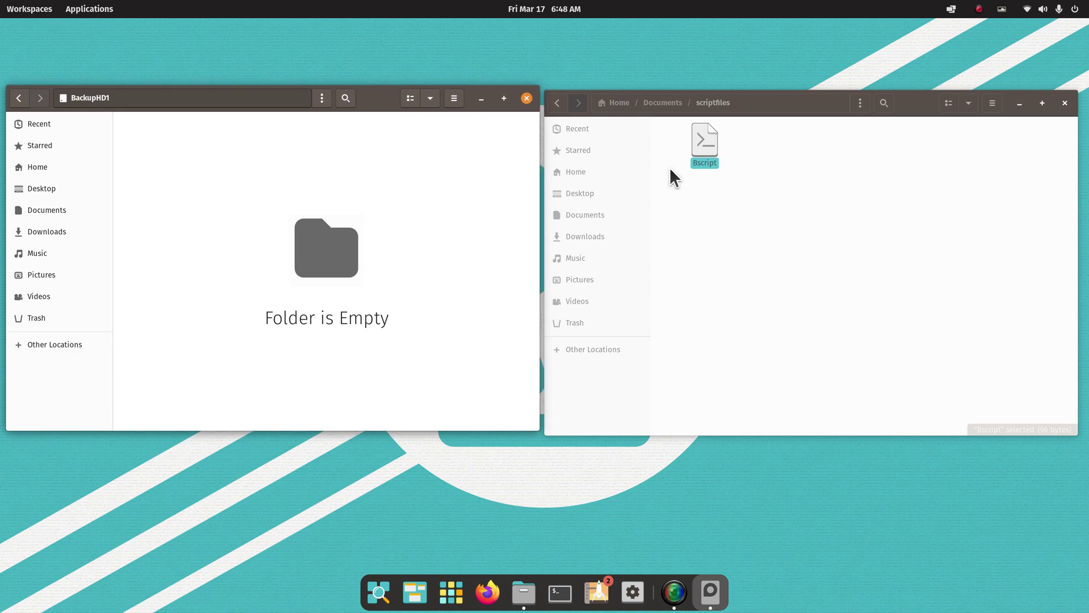
Run Bscript as a program and move the Terminal aside to reveal BackupHD1.
{"action": "right_click", "coordinate": [701, 134]}
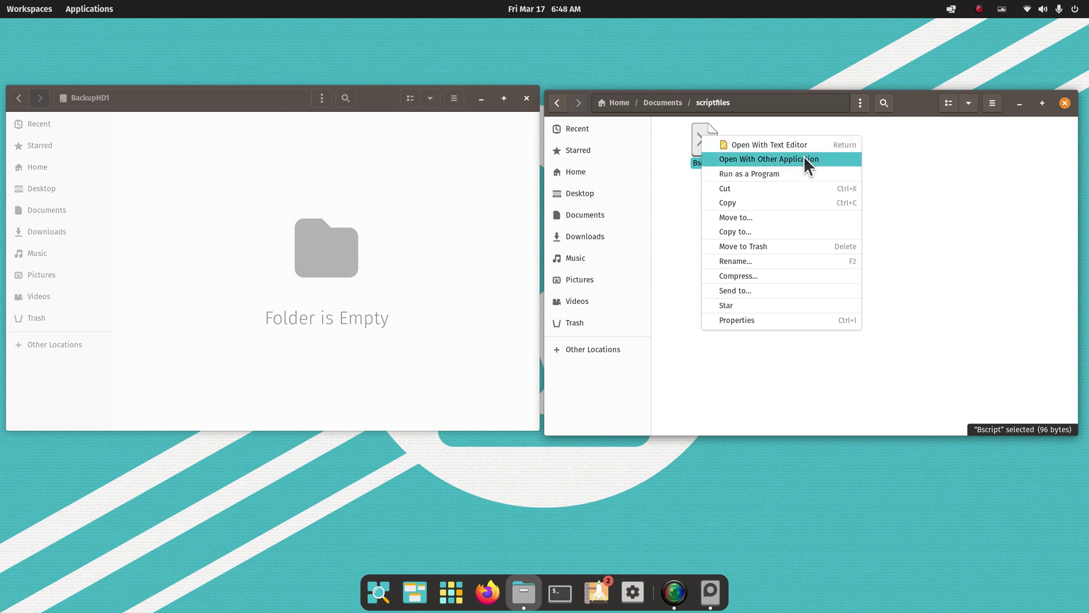
{"action": "left_click", "coordinate": [803, 173]}
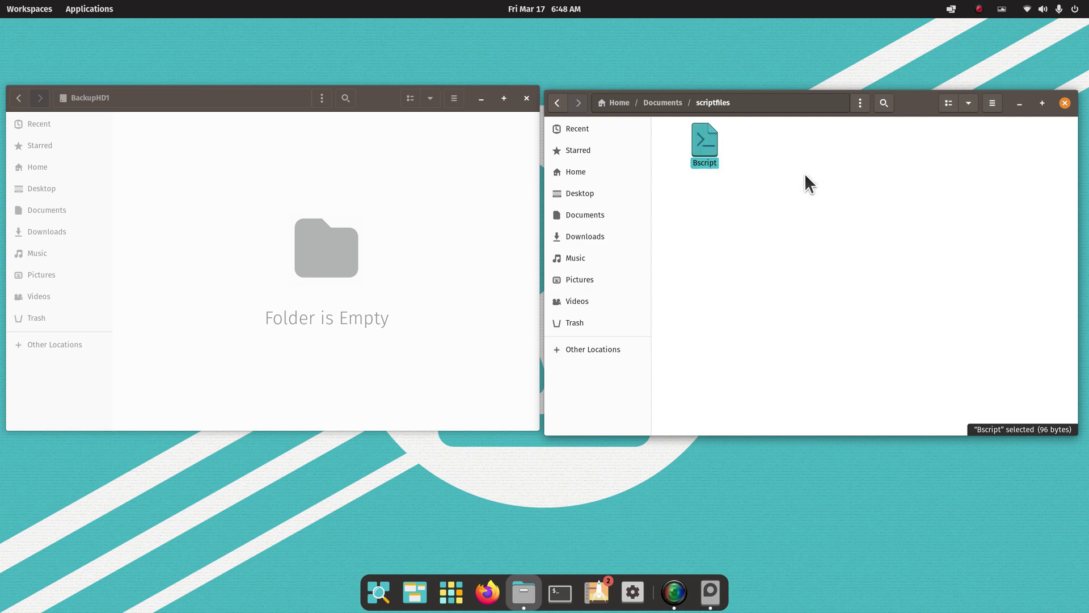
{"action": "left_click_drag", "start_coordinate": [272, 40], "coordinate": [798, 89]}
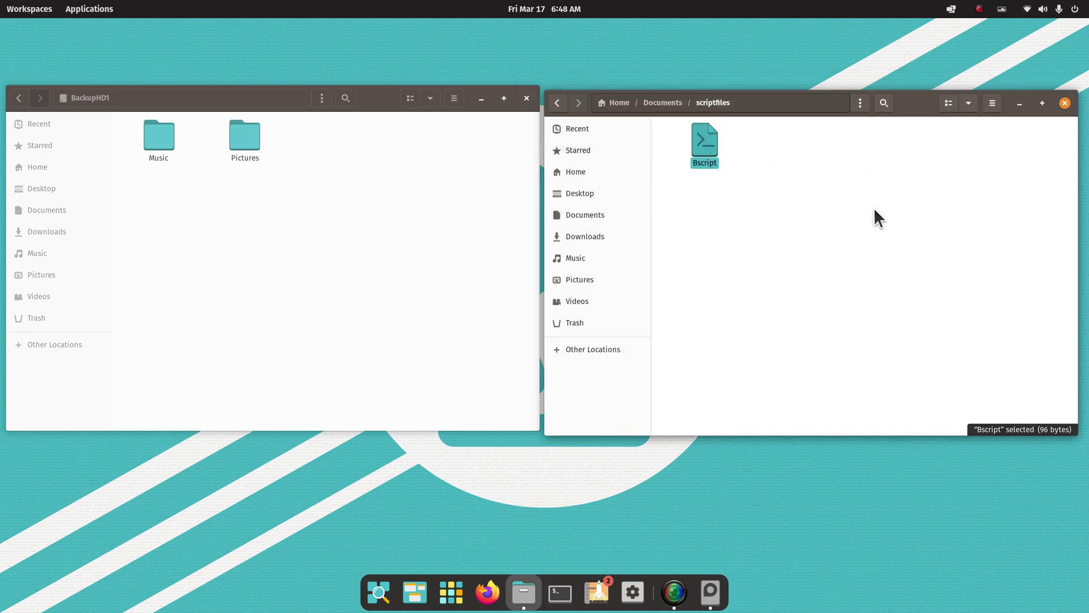
Compare the backed-up Pictures and WallPaper folders with the home Pictures, WallPaper and Screenshots folders.
{"action": "double_click", "coordinate": [243, 141]}
{"action": "left_click", "coordinate": [253, 138]}
{"action": "double_click", "coordinate": [248, 139]}
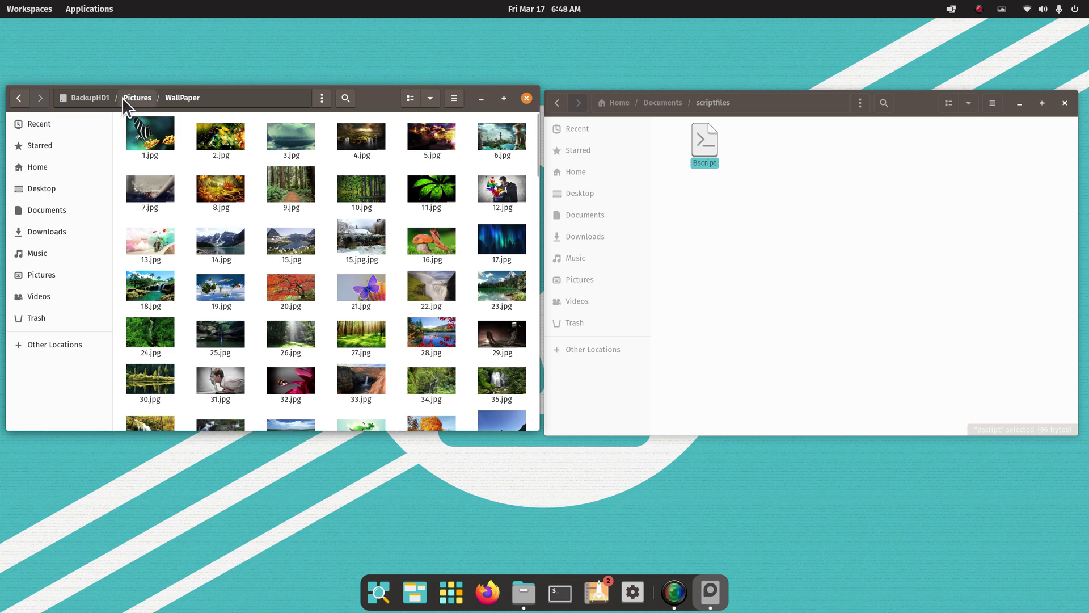
{"action": "left_click", "coordinate": [19, 99]}
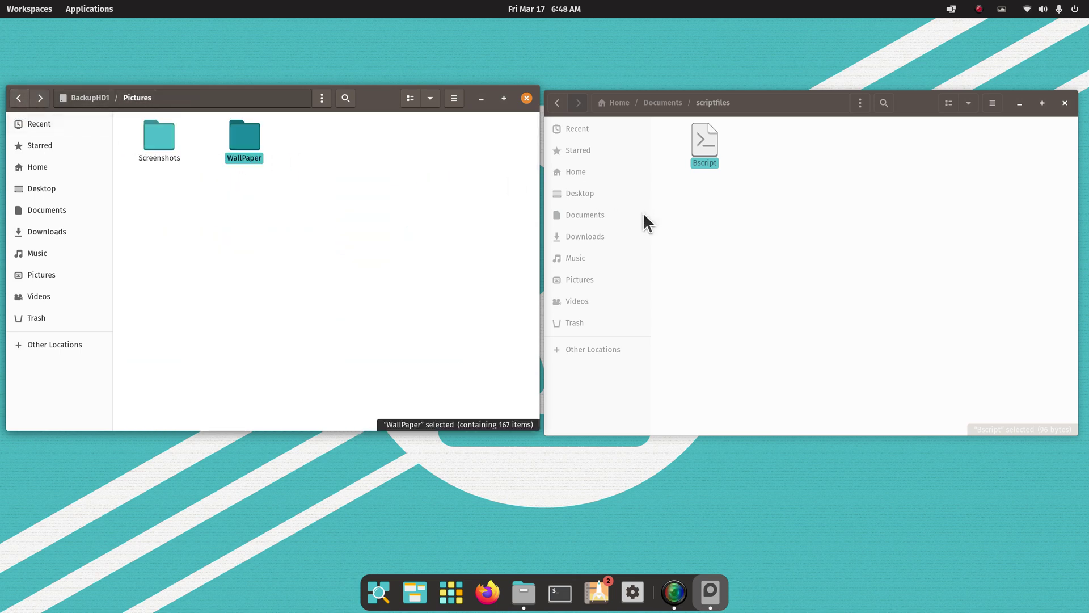
{"action": "left_click", "coordinate": [722, 280]}
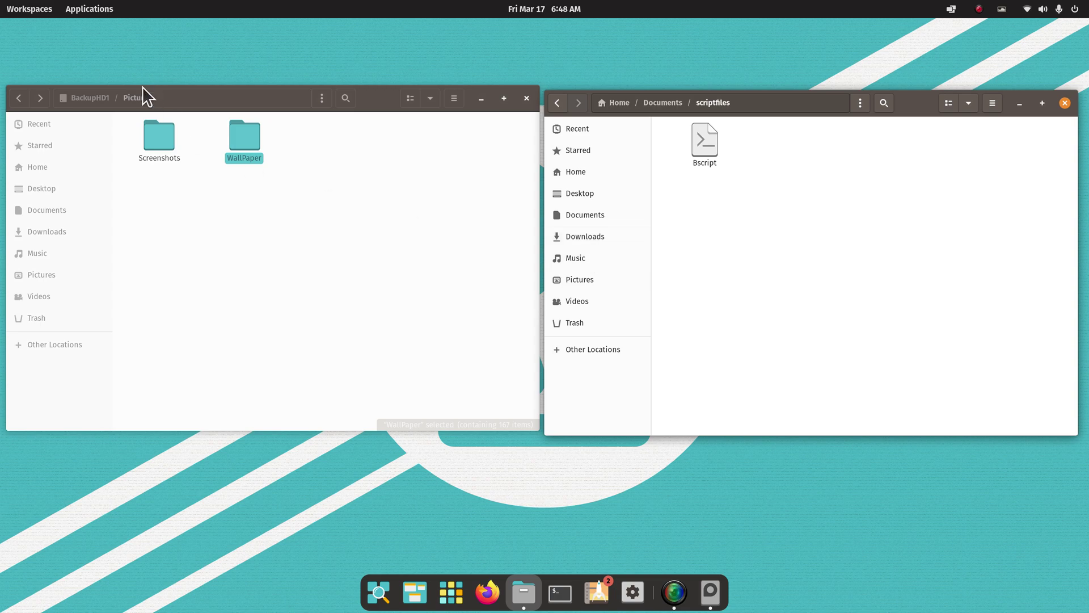
{"action": "left_click", "coordinate": [618, 280]}
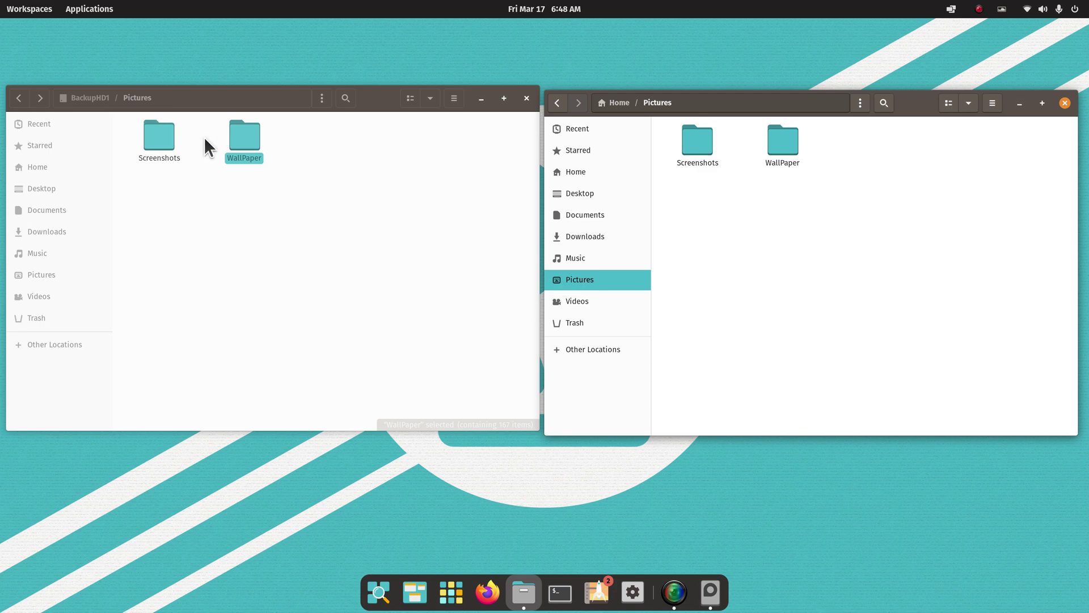
{"action": "double_click", "coordinate": [790, 142]}
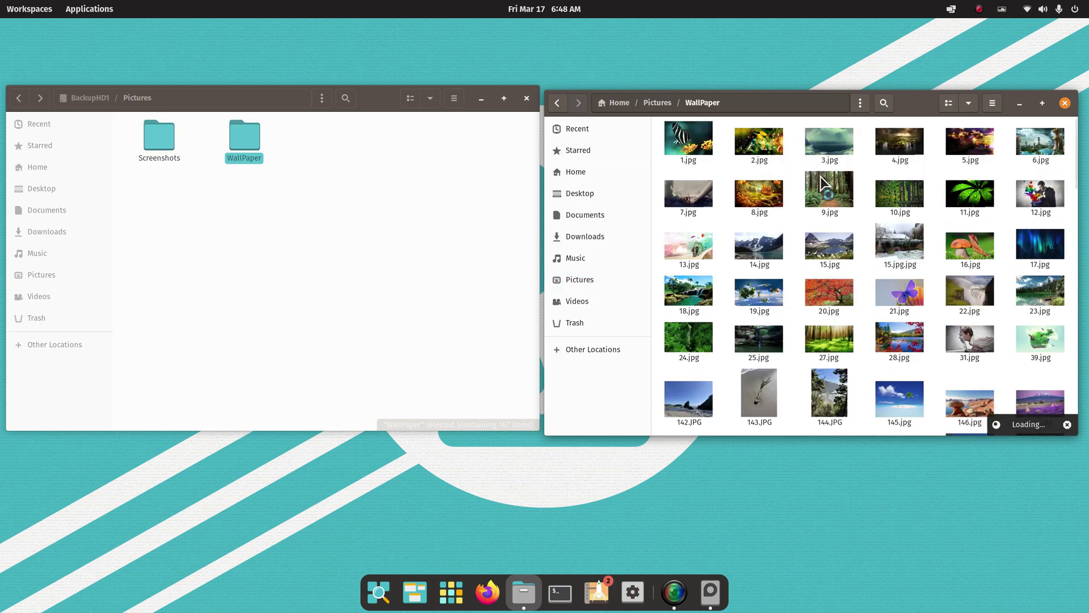
{"action": "left_click", "coordinate": [558, 103]}
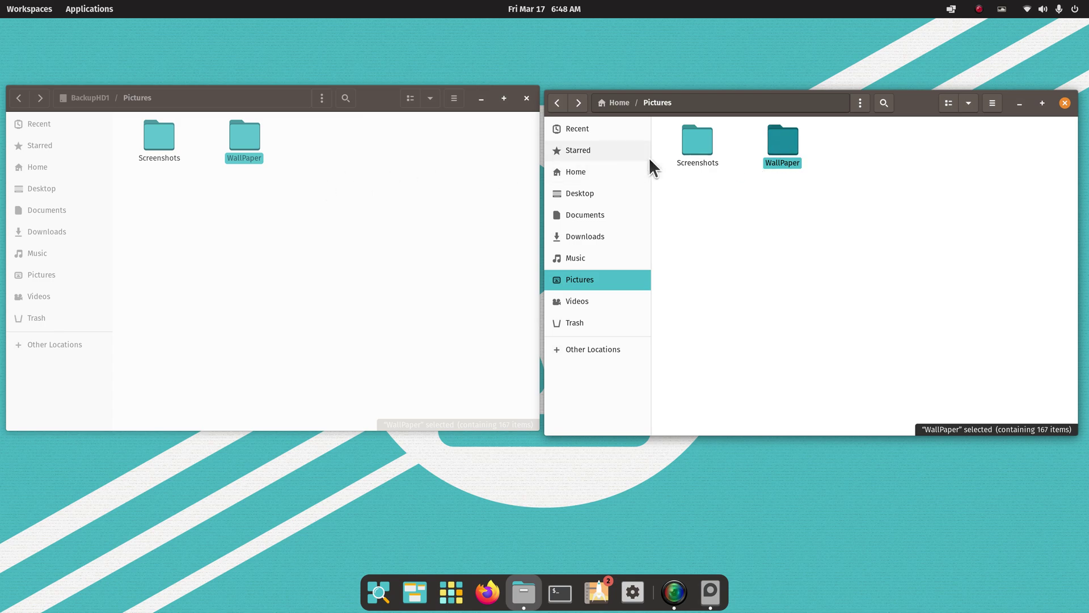
{"action": "double_click", "coordinate": [689, 134]}
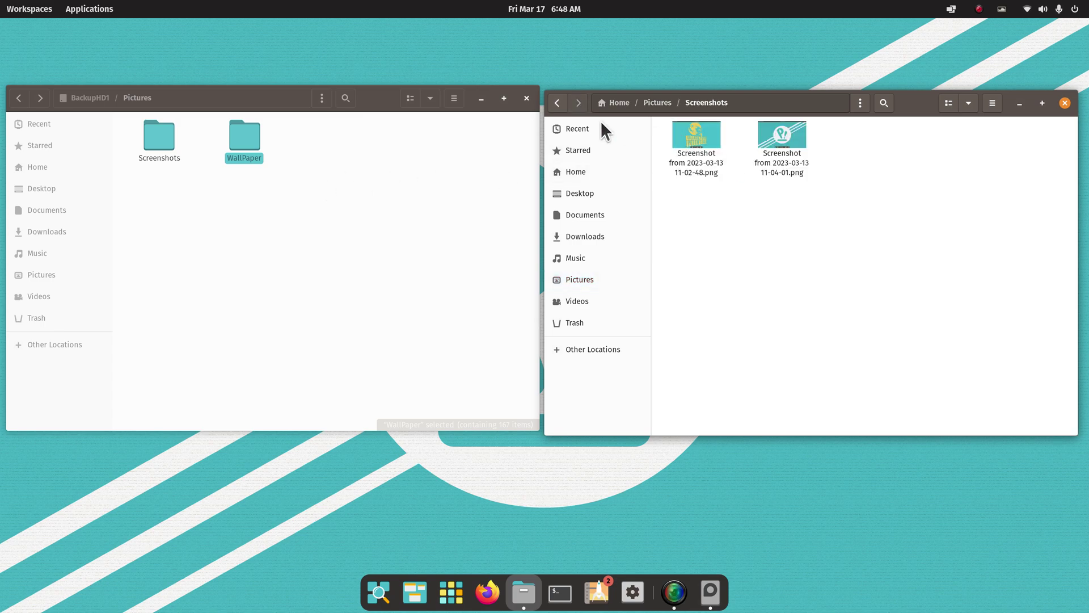
{"action": "left_click", "coordinate": [556, 103]}
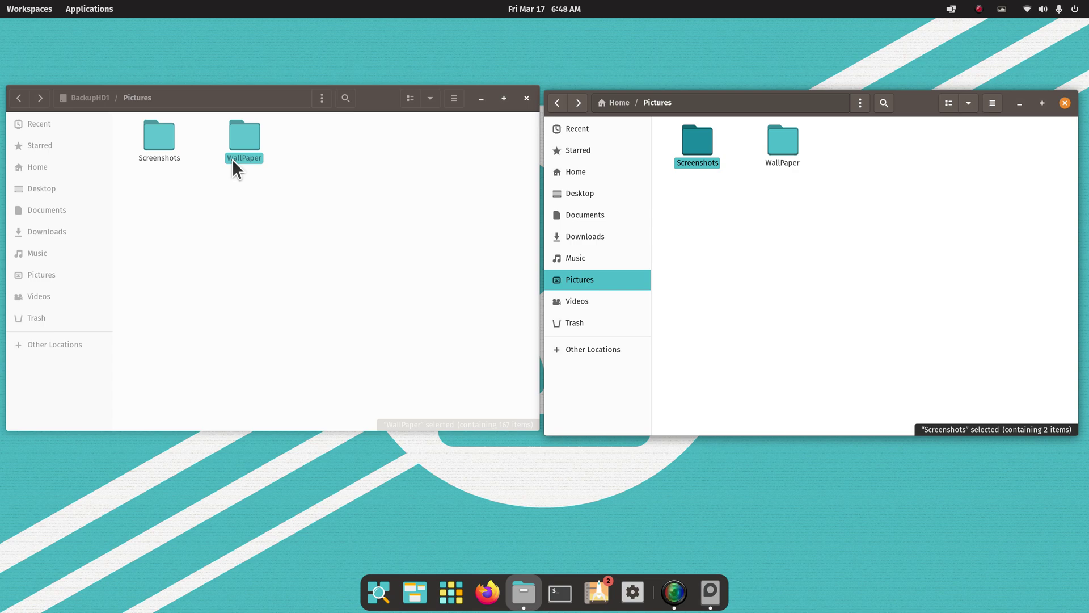
Compare BackupHD1's Music folder with home Music, confirming both hold 11 items.
{"action": "left_click", "coordinate": [16, 96]}
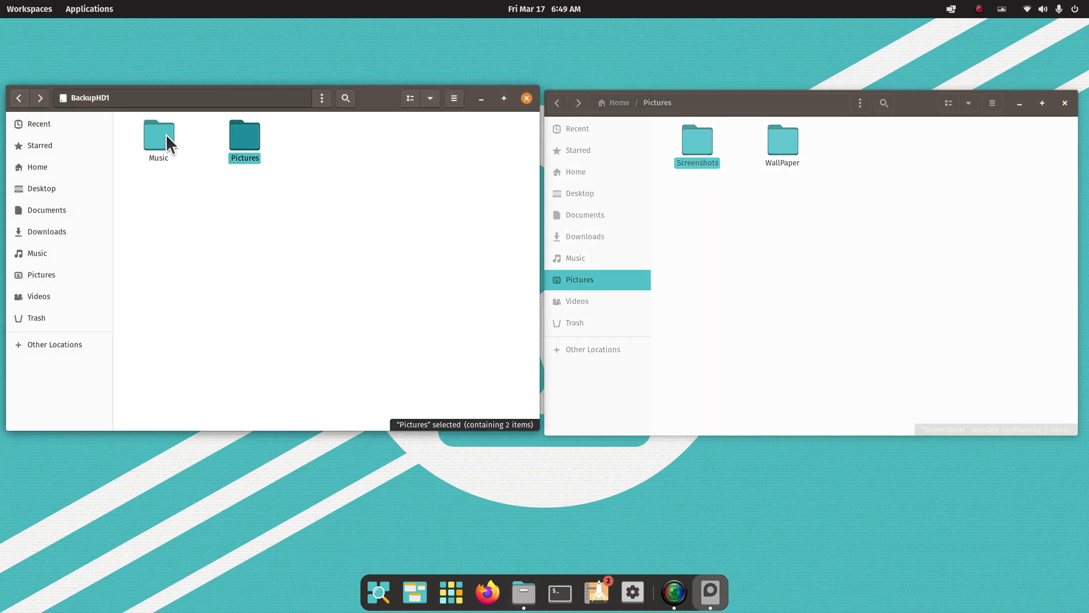
{"action": "double_click", "coordinate": [151, 127]}
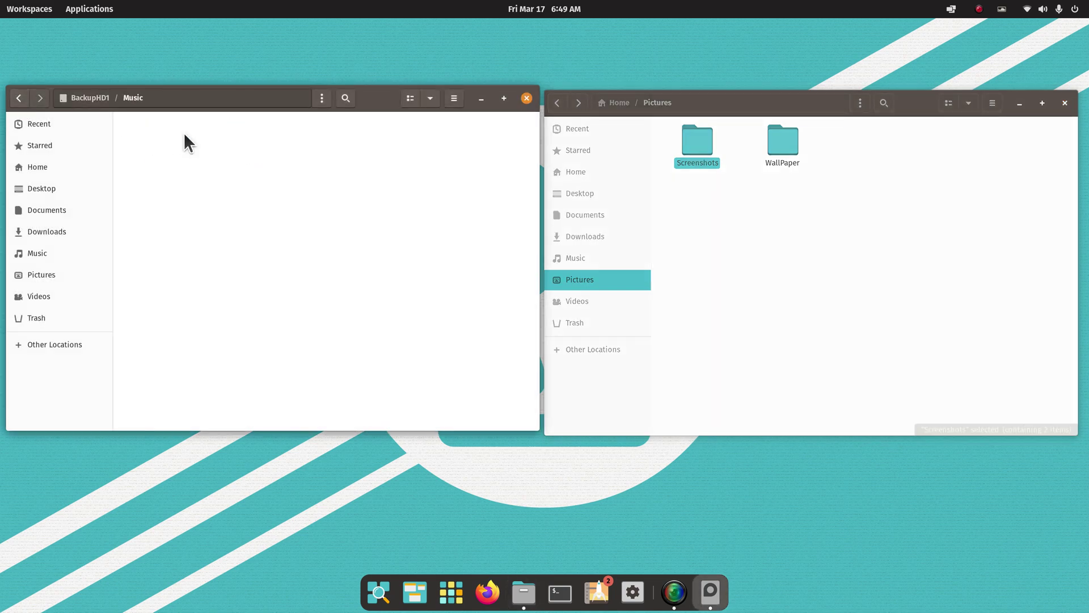
{"action": "left_click", "coordinate": [592, 251]}
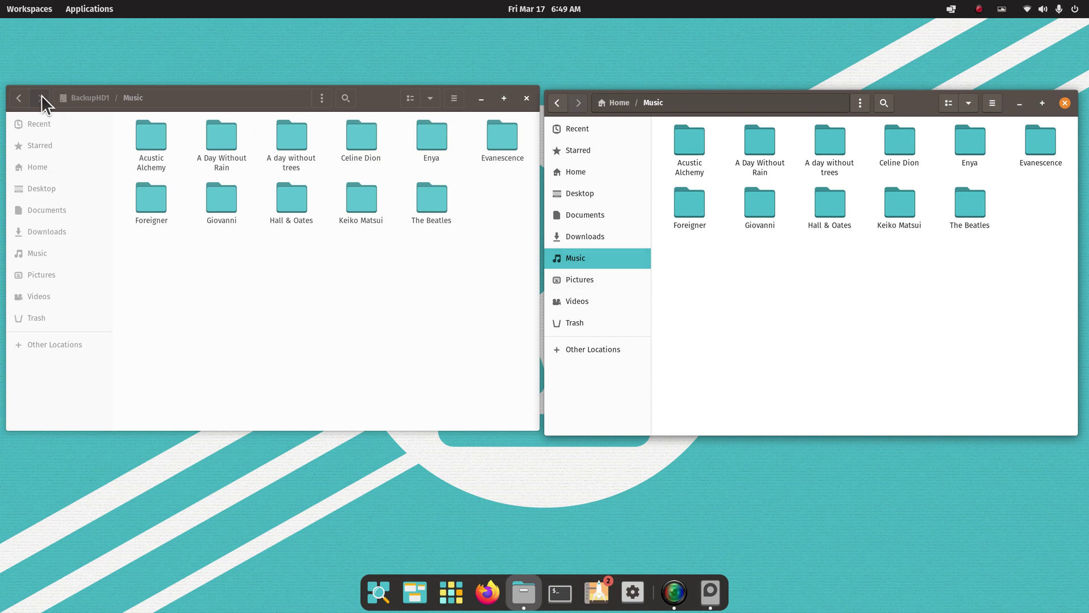
{"action": "left_click", "coordinate": [17, 100]}
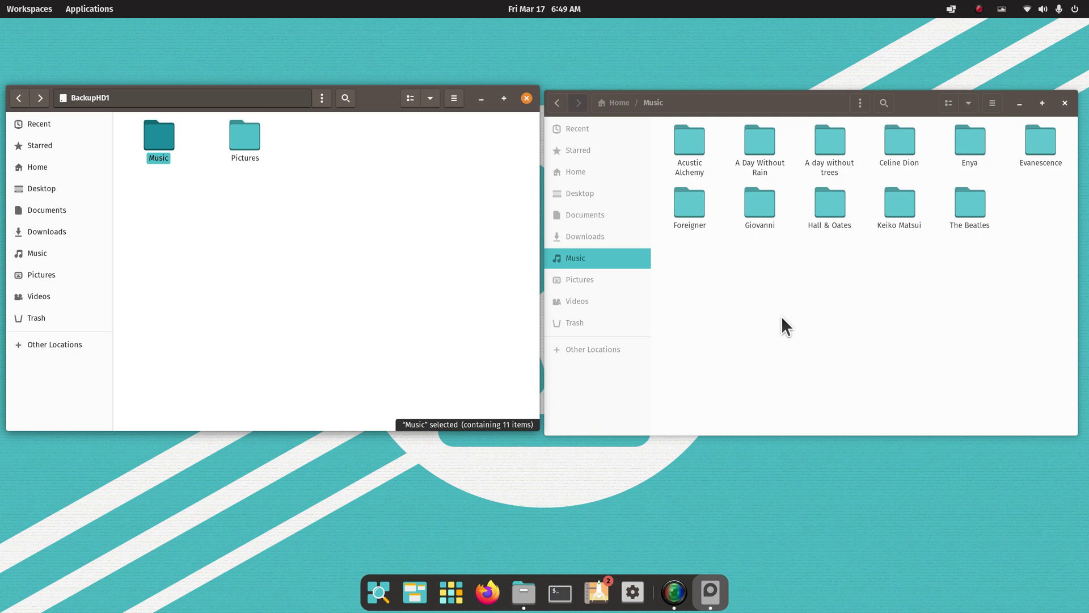
Copy test1.jpg from Documents and paste it into the Pictures folder.
{"action": "left_click", "coordinate": [581, 172]}
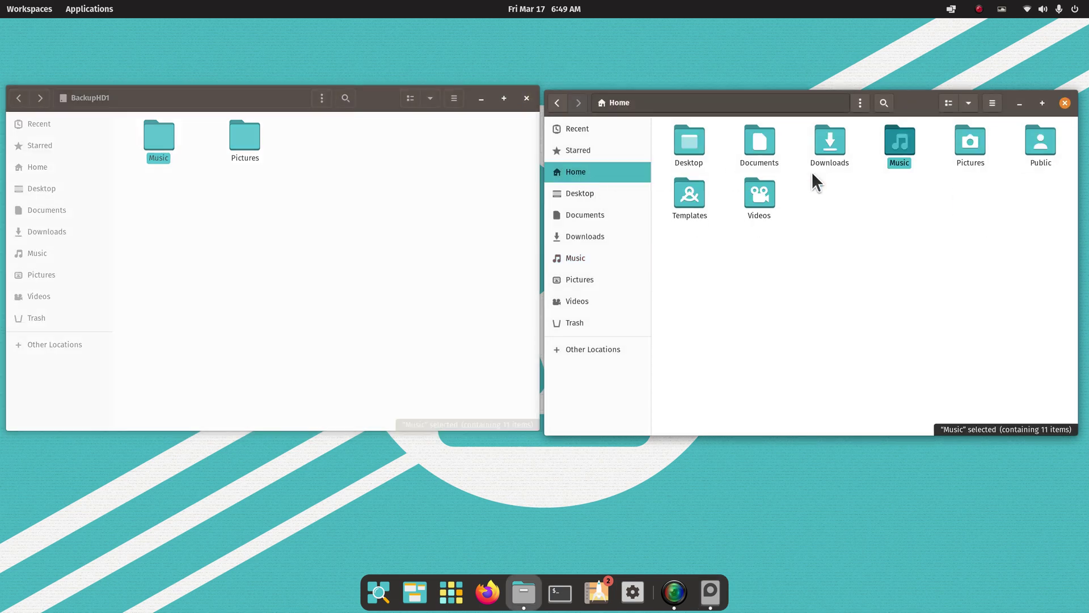
{"action": "double_click", "coordinate": [760, 142]}
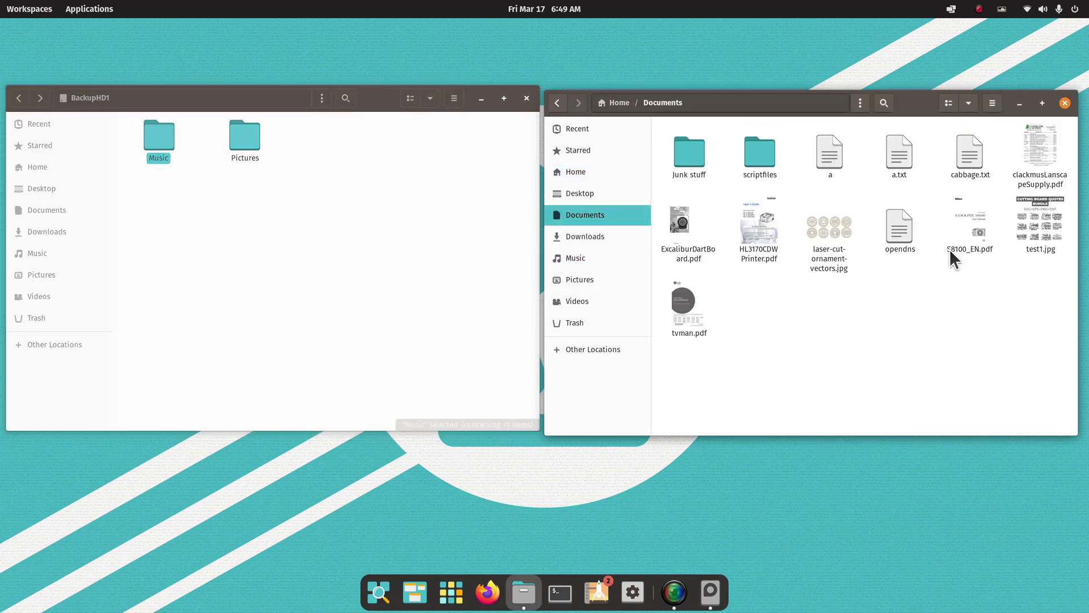
{"action": "left_click", "coordinate": [1025, 221]}
{"action": "right_click", "coordinate": [1027, 222]}
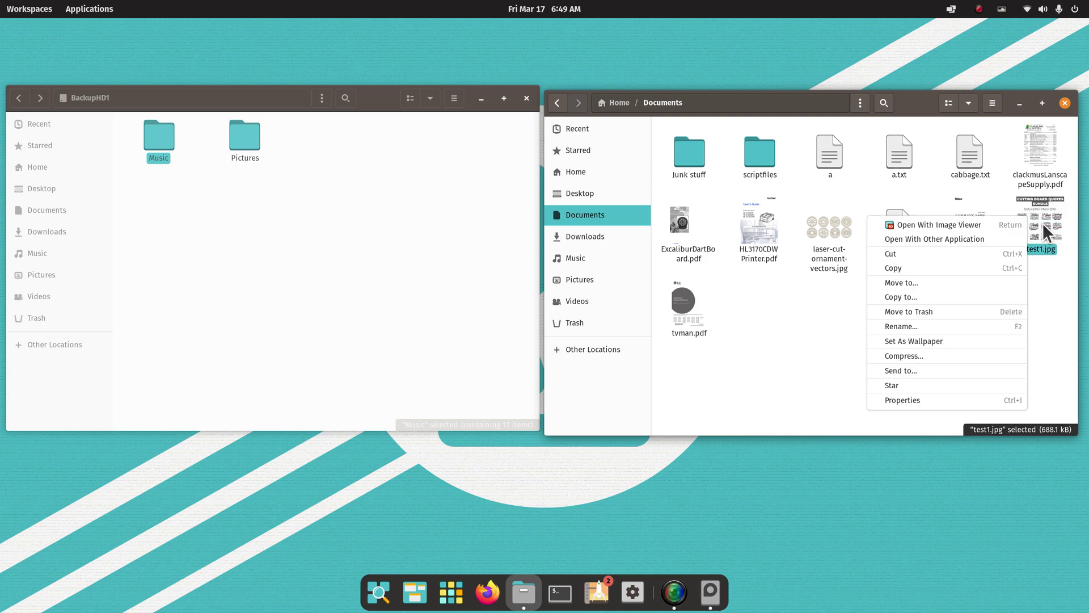
{"action": "left_click", "coordinate": [938, 267]}
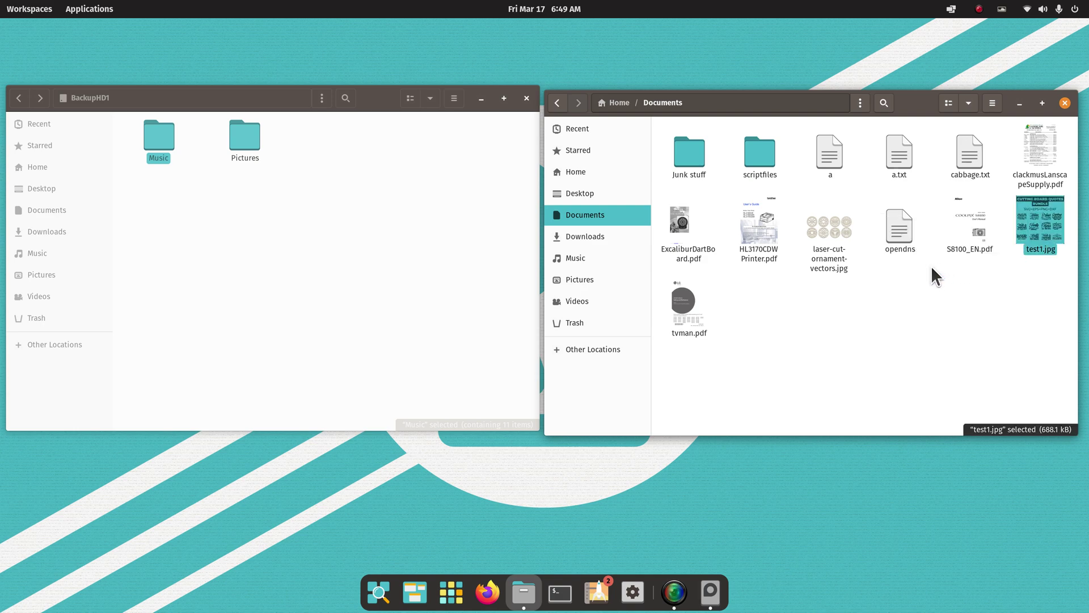
{"action": "left_click", "coordinate": [607, 280]}
{"action": "right_click", "coordinate": [810, 221]}
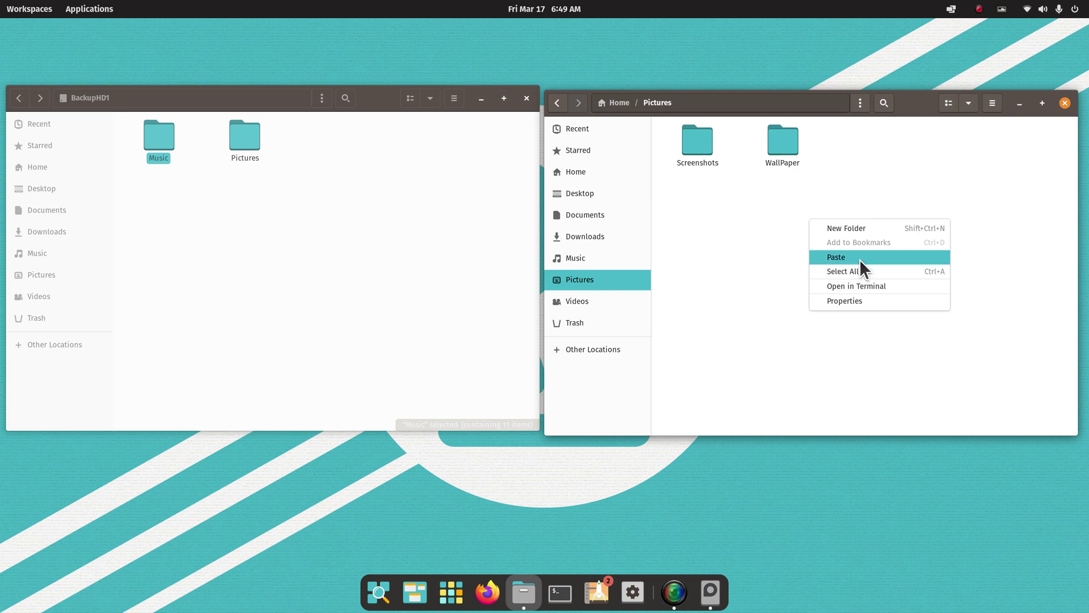
{"action": "left_click", "coordinate": [860, 258]}
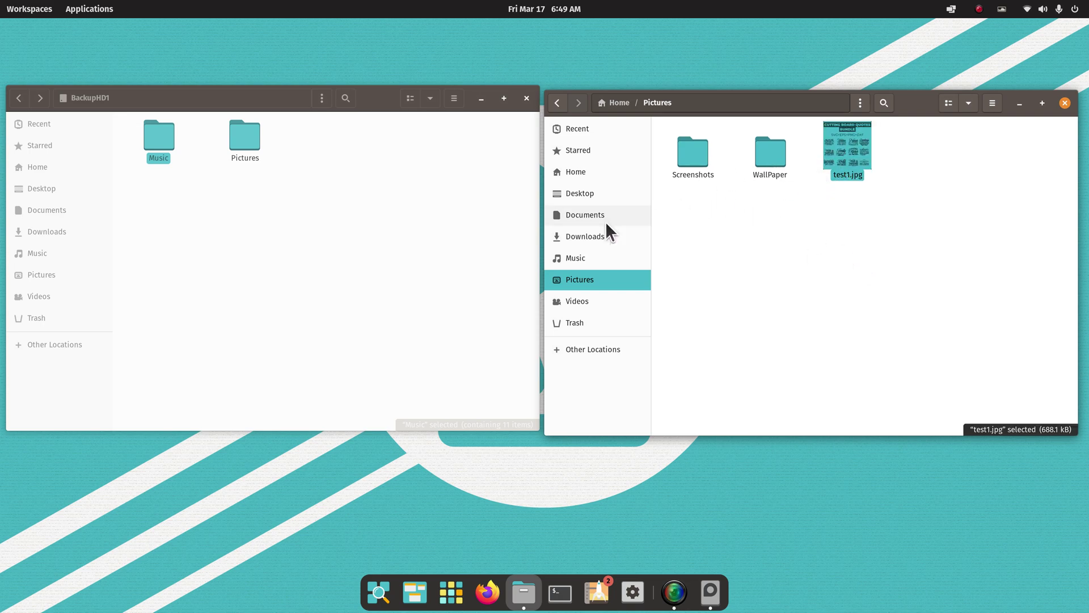
Copy HL3170CDW Printer.pdf from Documents and paste it into the Music folder.
{"action": "left_click", "coordinate": [585, 168]}
{"action": "double_click", "coordinate": [754, 137]}
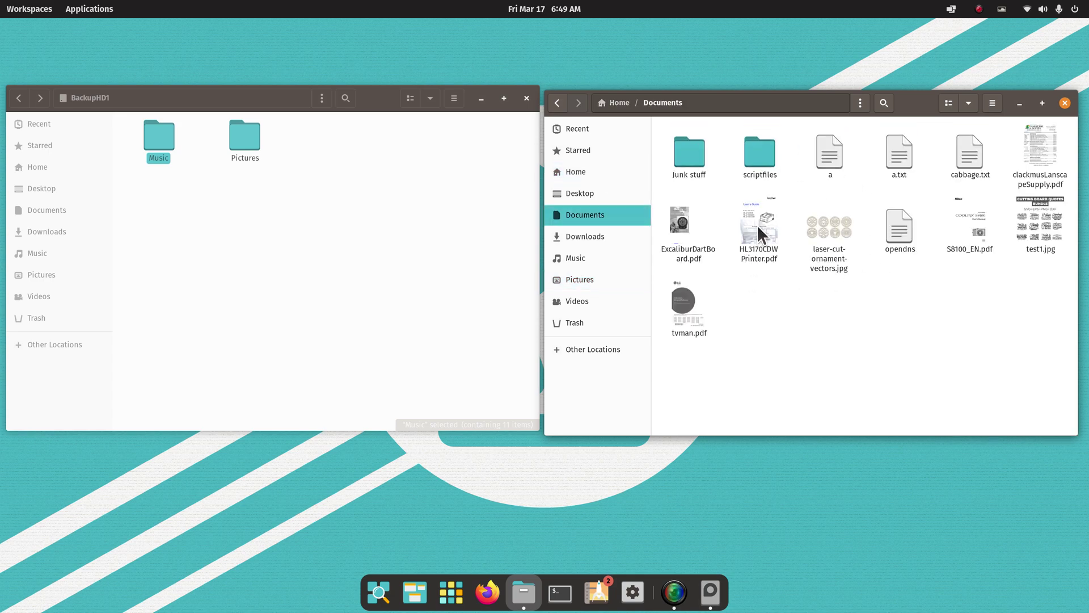
{"action": "left_click", "coordinate": [750, 213]}
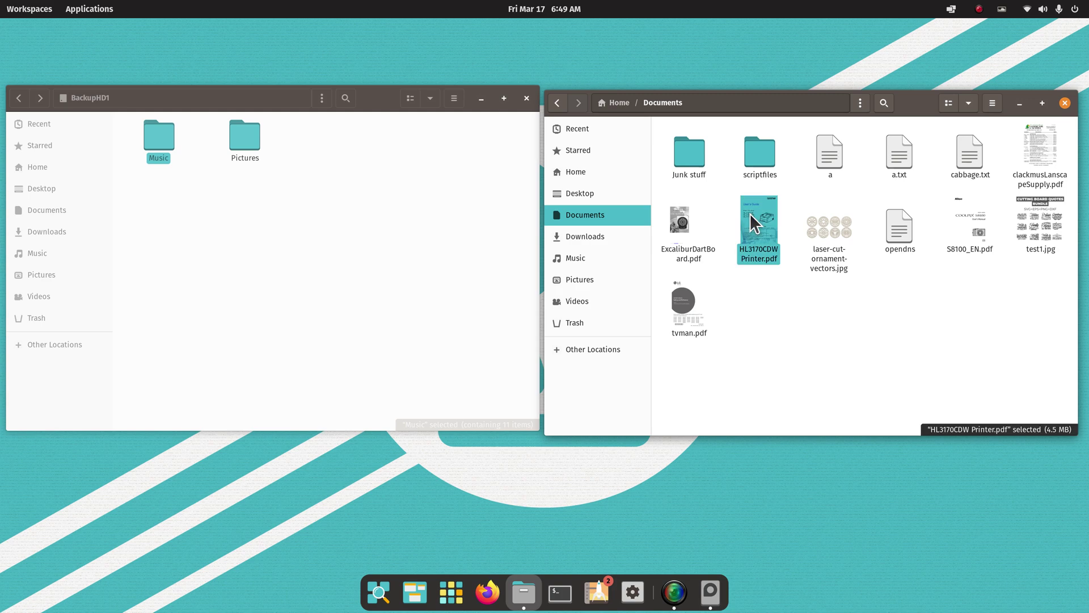
{"action": "right_click", "coordinate": [750, 213]}
{"action": "left_click", "coordinate": [801, 267]}
{"action": "left_click", "coordinate": [602, 278]}
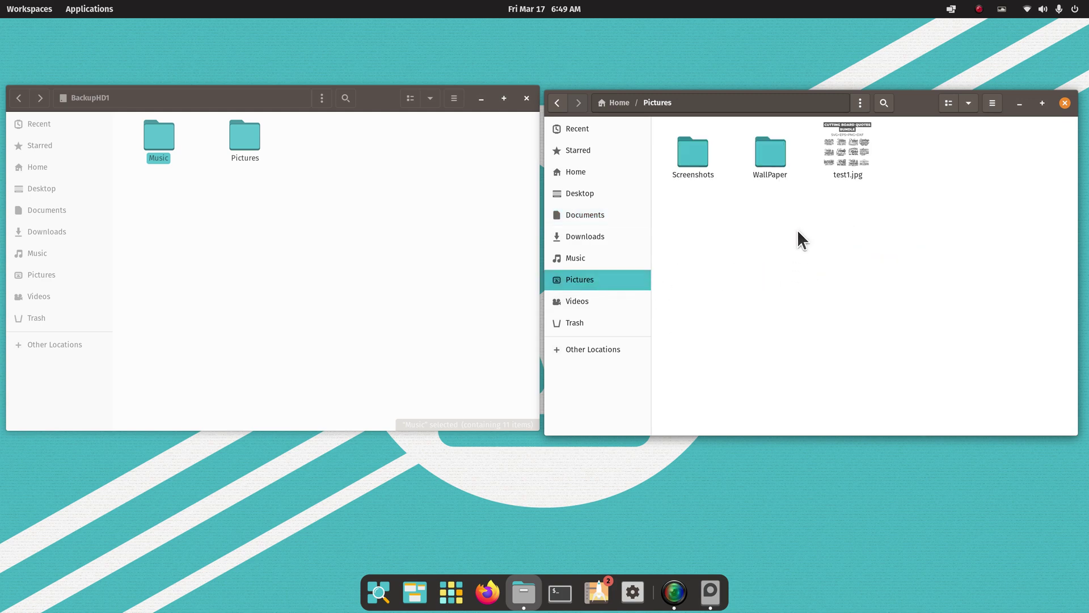
{"action": "left_click", "coordinate": [600, 257]}
{"action": "right_click", "coordinate": [780, 269]}
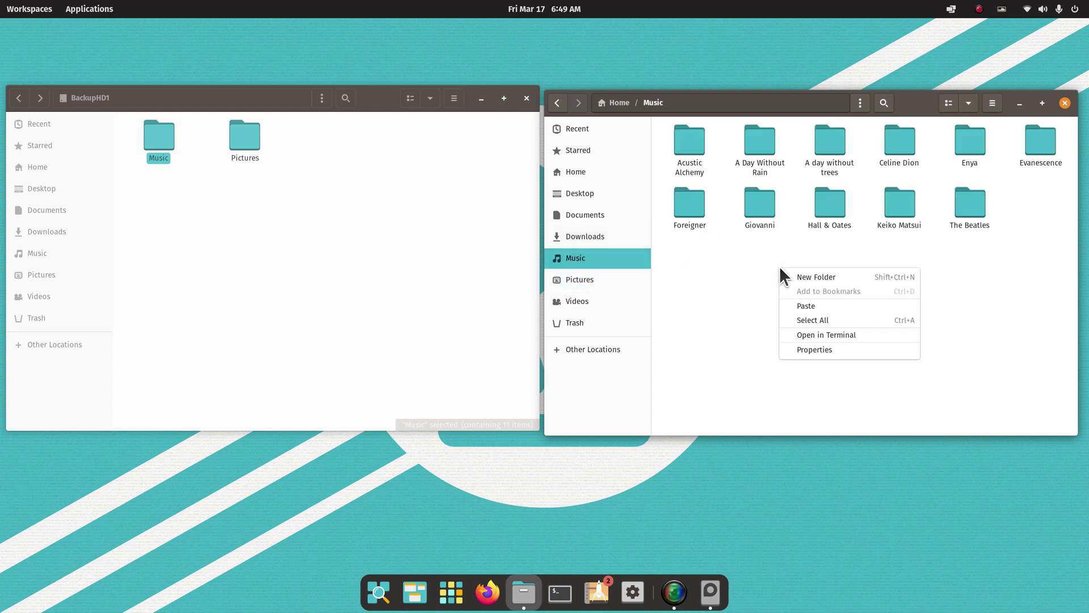
{"action": "left_click", "coordinate": [828, 305]}
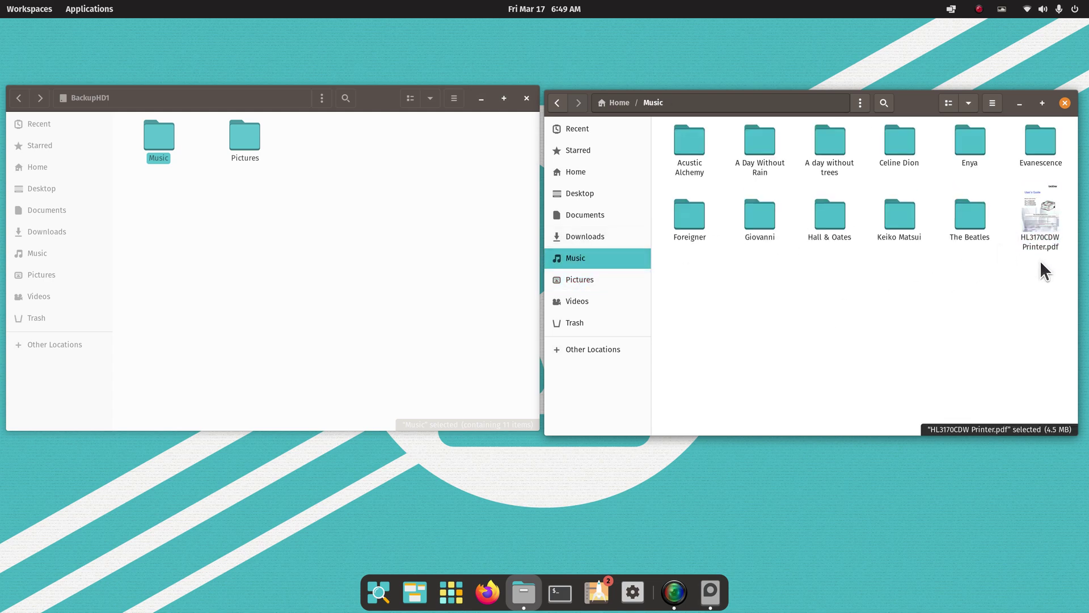
Look inside BackupHD1's Music folder, then go back to the Other Locations drive list.
{"action": "left_click", "coordinate": [298, 243]}
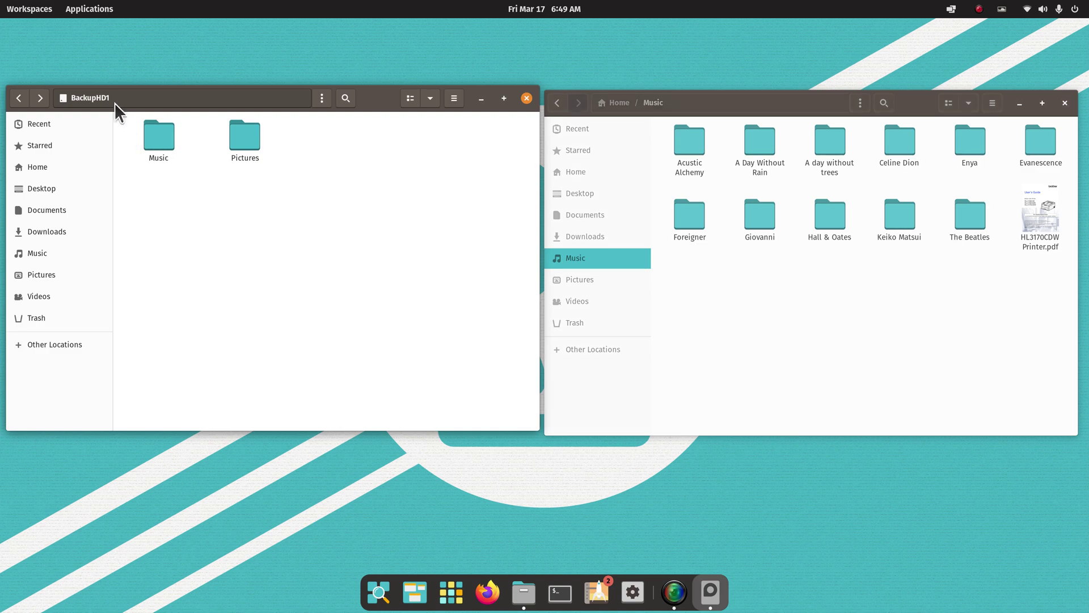
{"action": "double_click", "coordinate": [151, 136]}
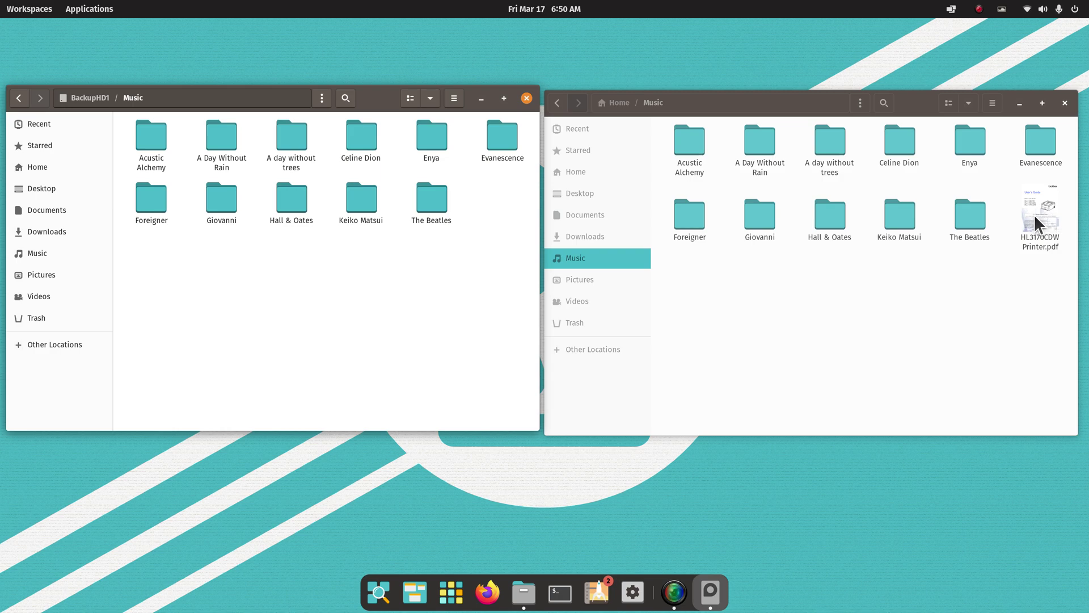
{"action": "left_click", "coordinate": [17, 98]}
{"action": "left_click", "coordinate": [17, 98]}
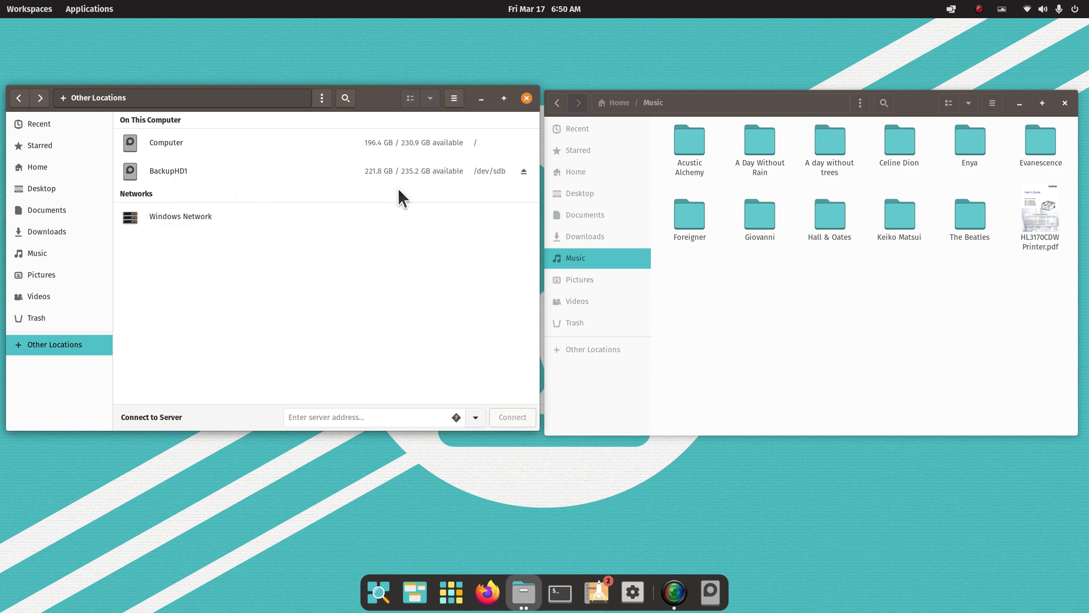
Rerun Bscript as a program from Home > Documents > scriptfiles.
{"action": "left_click", "coordinate": [636, 147]}
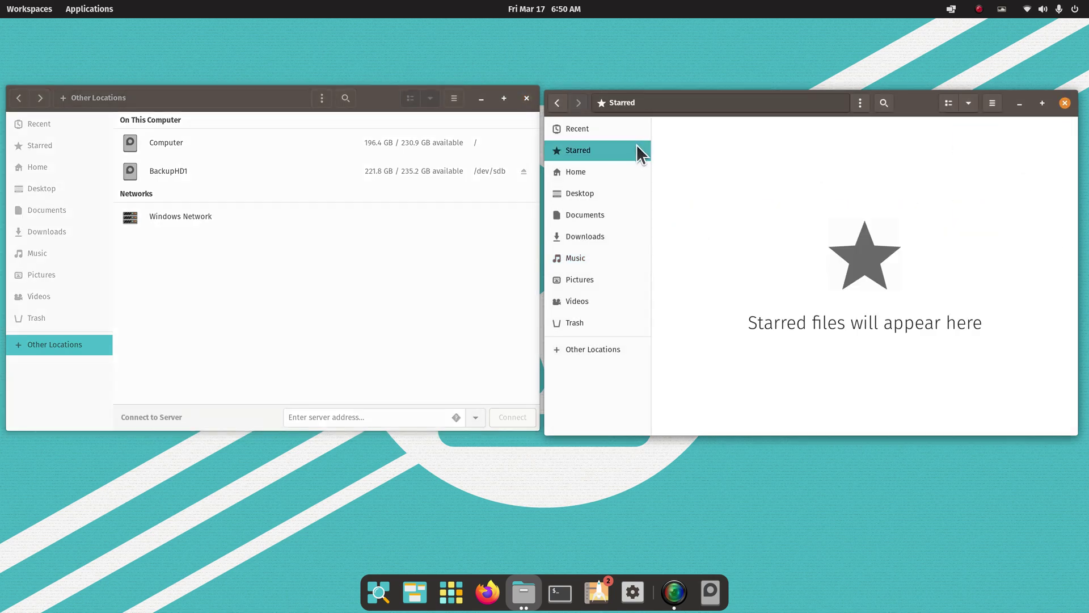
{"action": "left_click", "coordinate": [613, 173]}
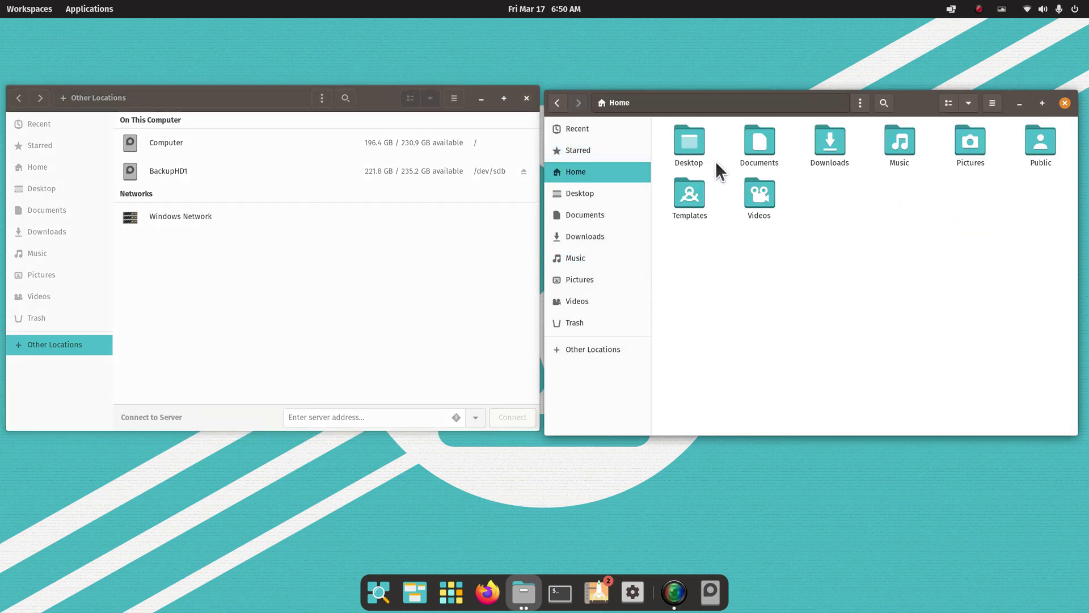
{"action": "double_click", "coordinate": [757, 139]}
{"action": "left_click", "coordinate": [756, 146]}
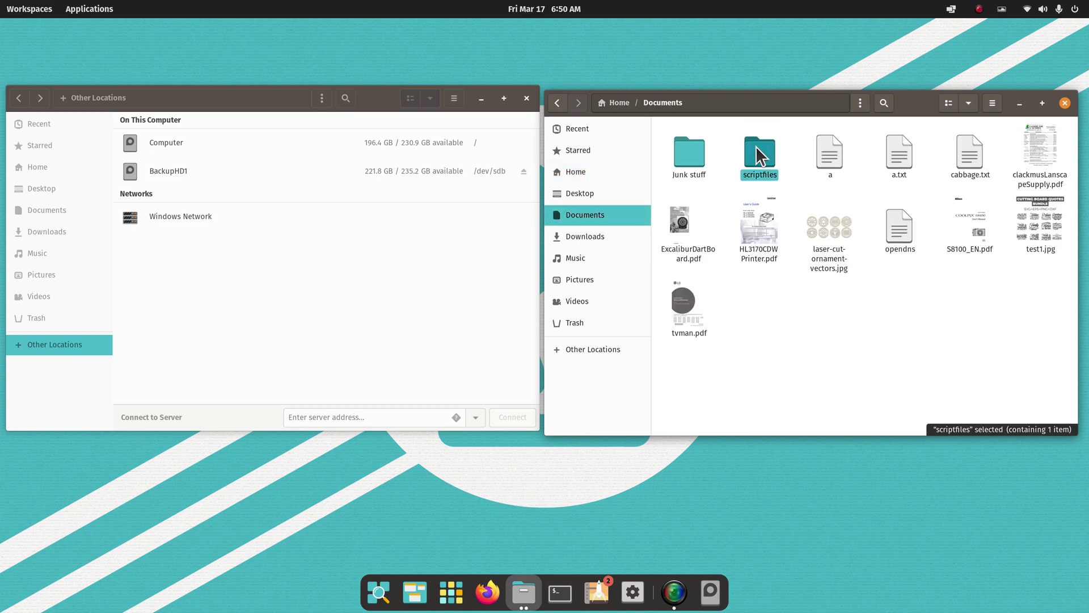
{"action": "double_click", "coordinate": [755, 145]}
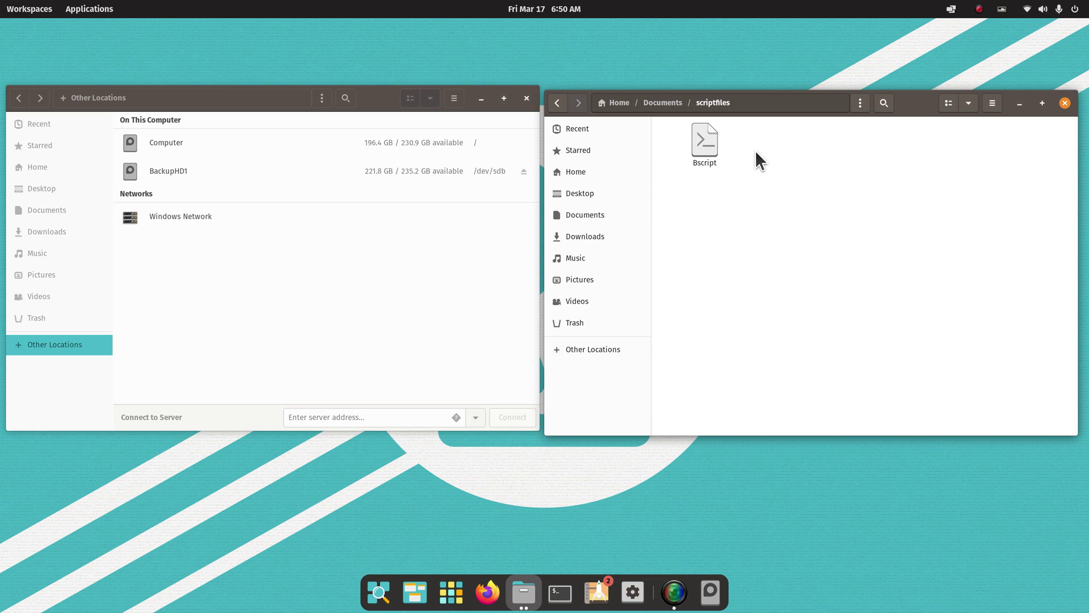
{"action": "right_click", "coordinate": [703, 137]}
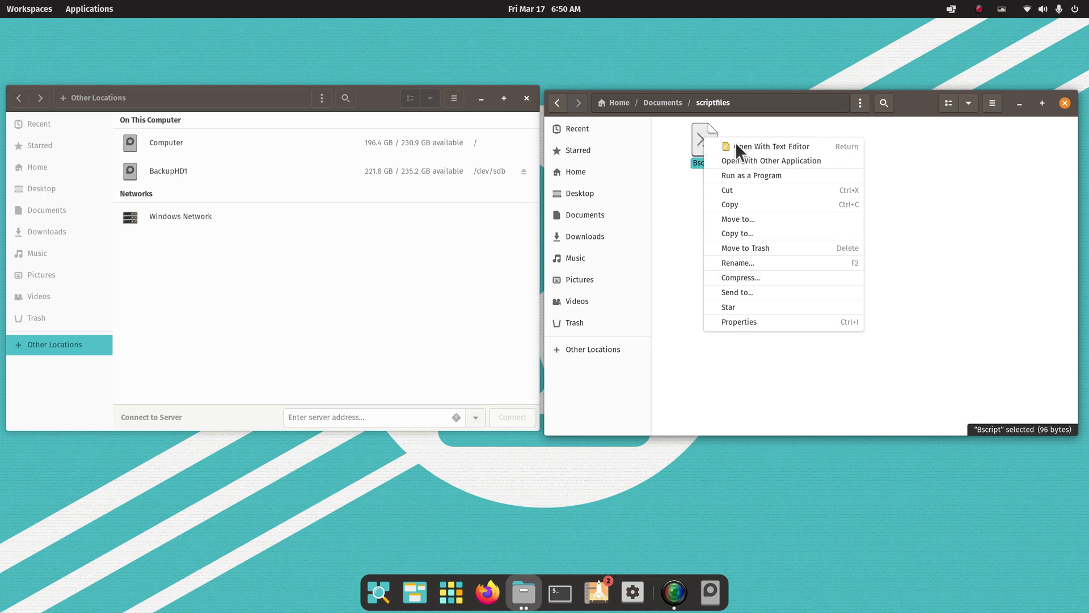
{"action": "left_click", "coordinate": [778, 176]}
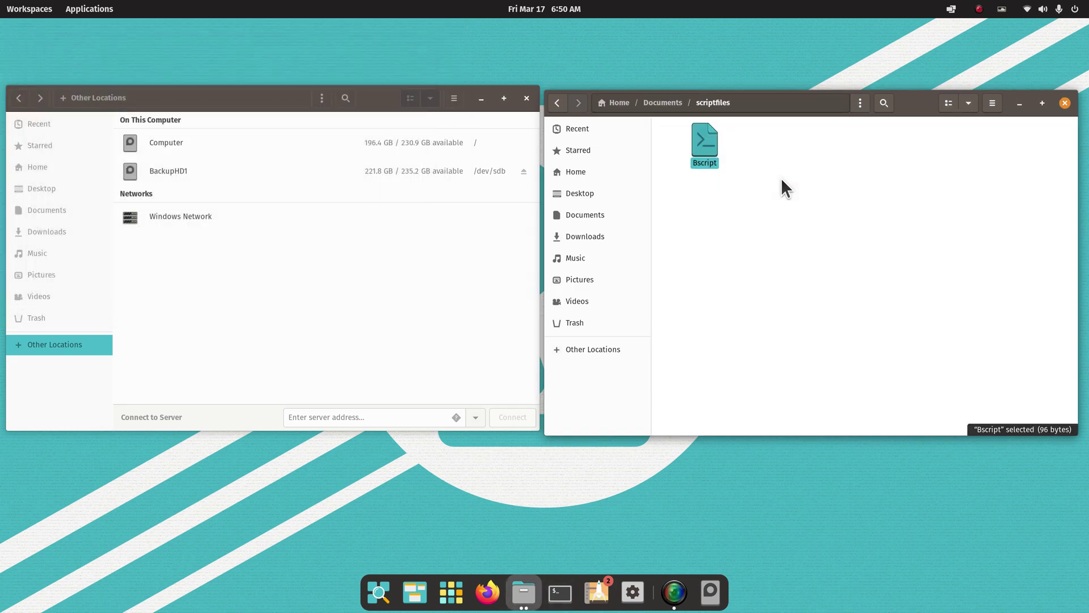
Verify BackupHD1's Music and Pictures backups now include the PDF and test1.jpg.
{"action": "left_click", "coordinate": [156, 171]}
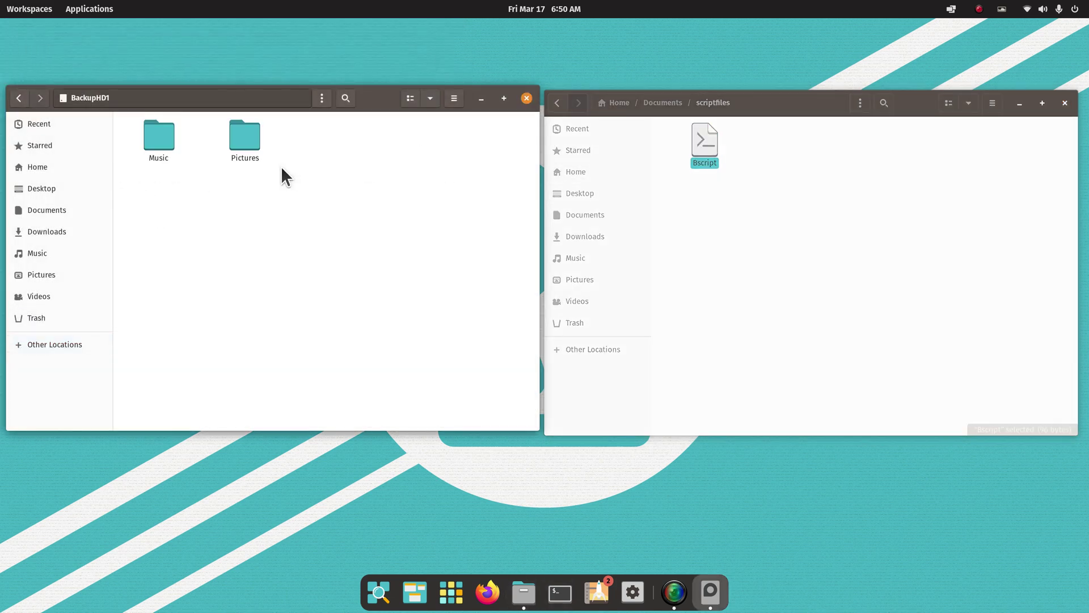
{"action": "double_click", "coordinate": [158, 132]}
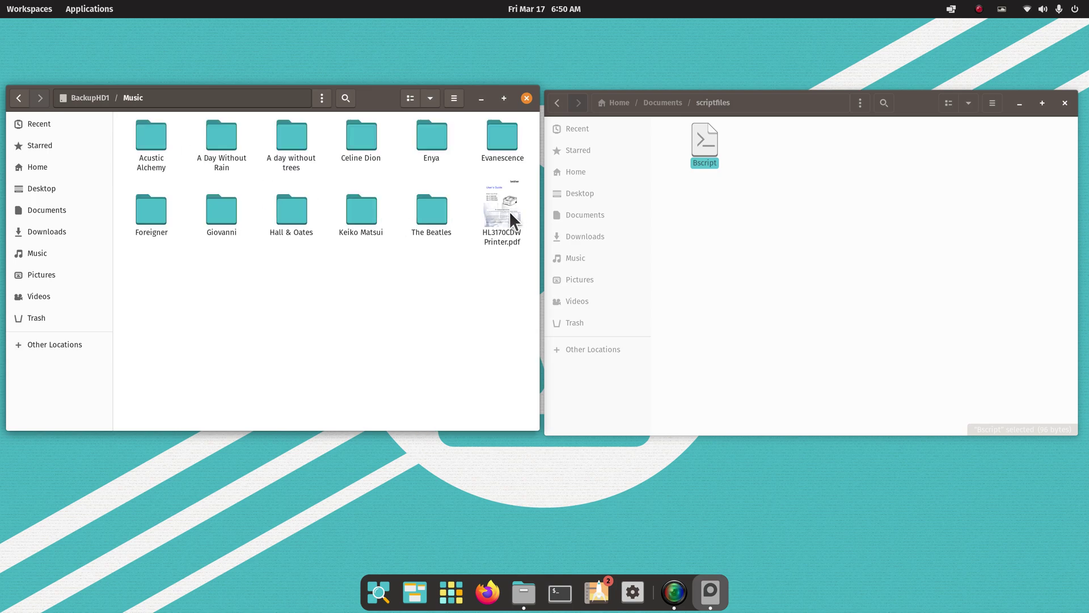
{"action": "left_click", "coordinate": [20, 99]}
{"action": "double_click", "coordinate": [248, 142]}
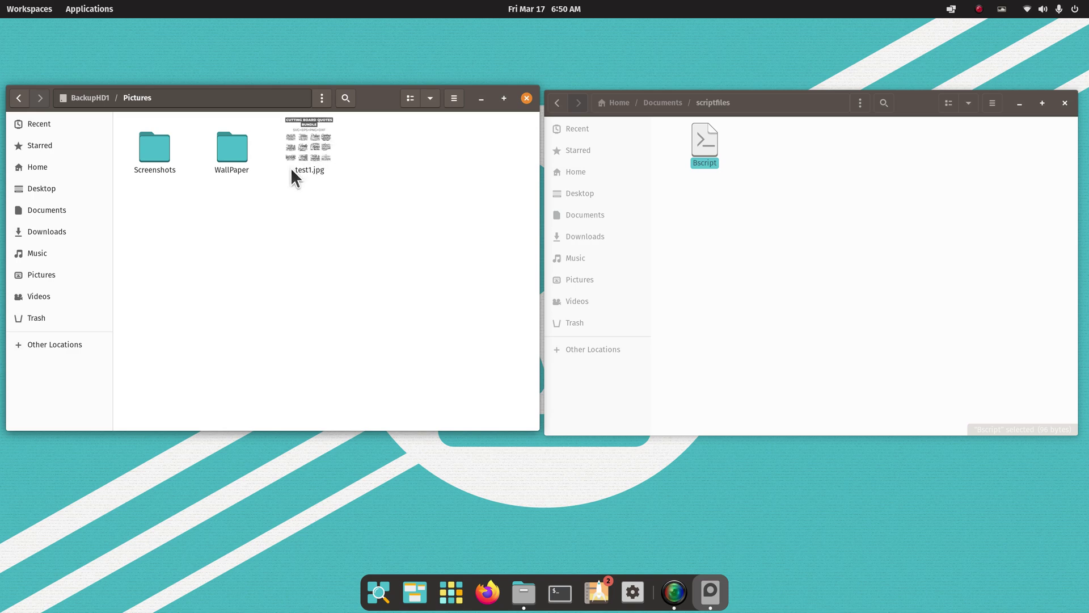
{"action": "left_click", "coordinate": [19, 99]}
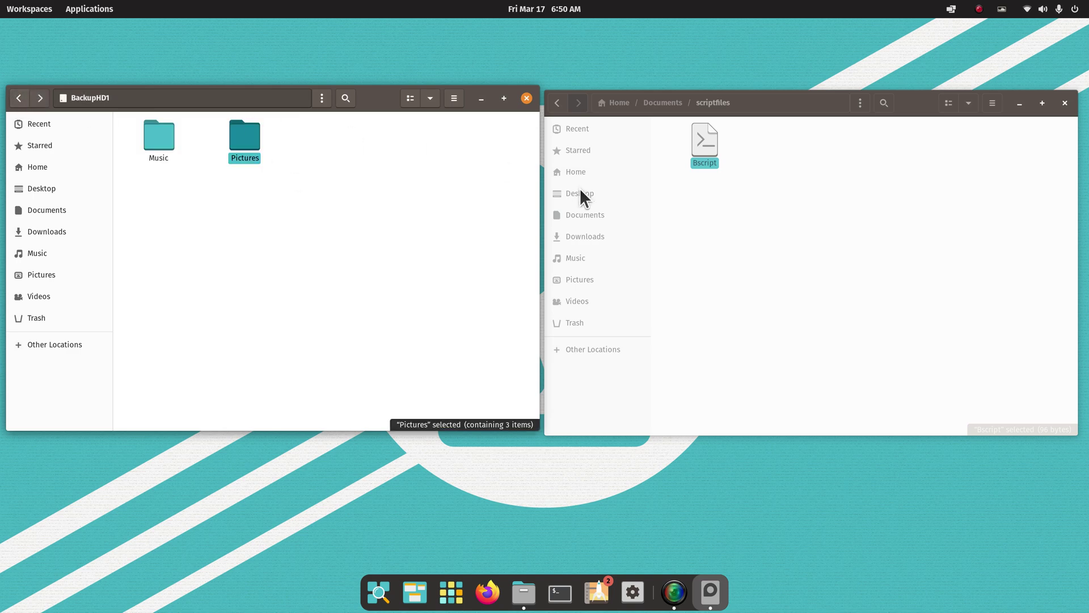
Launch Disks and view its About dialog showing the gnome-disk-utility version.
{"action": "left_click", "coordinate": [451, 592]}
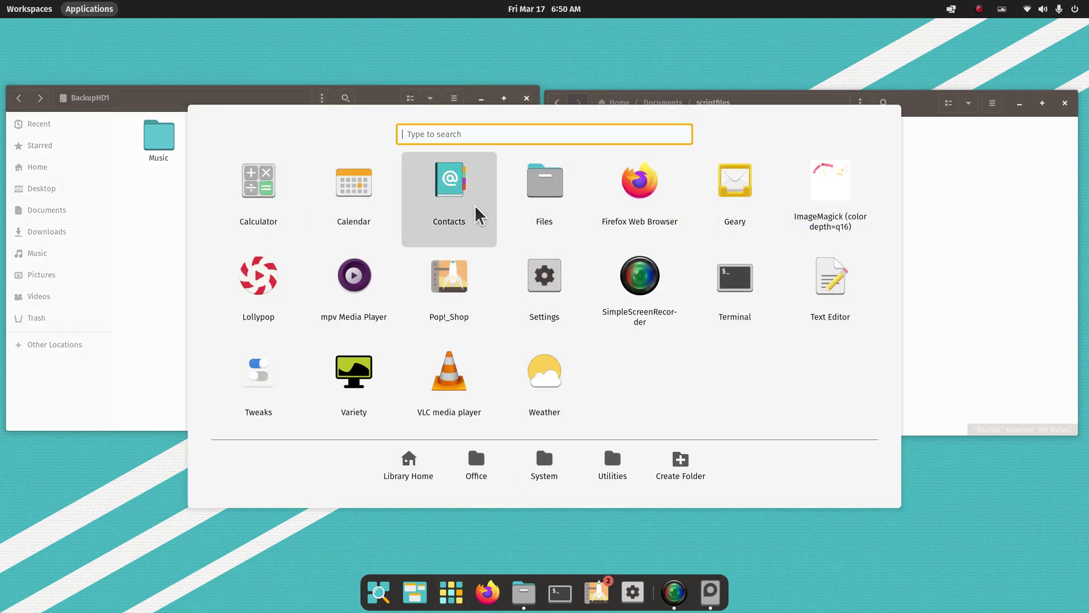
{"action": "type", "text": "d"}
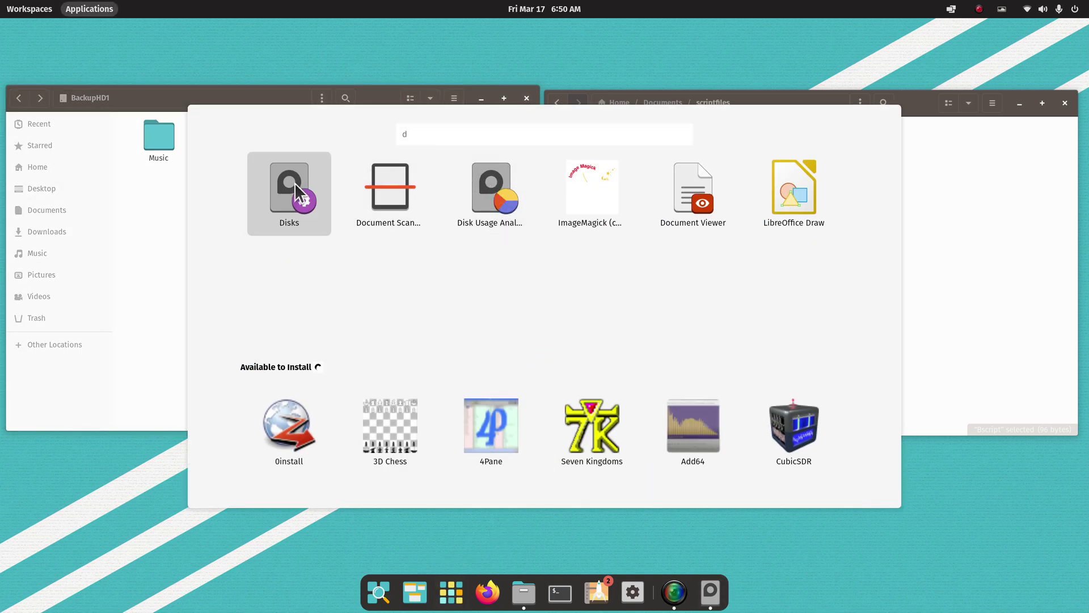
{"action": "left_click", "coordinate": [294, 182]}
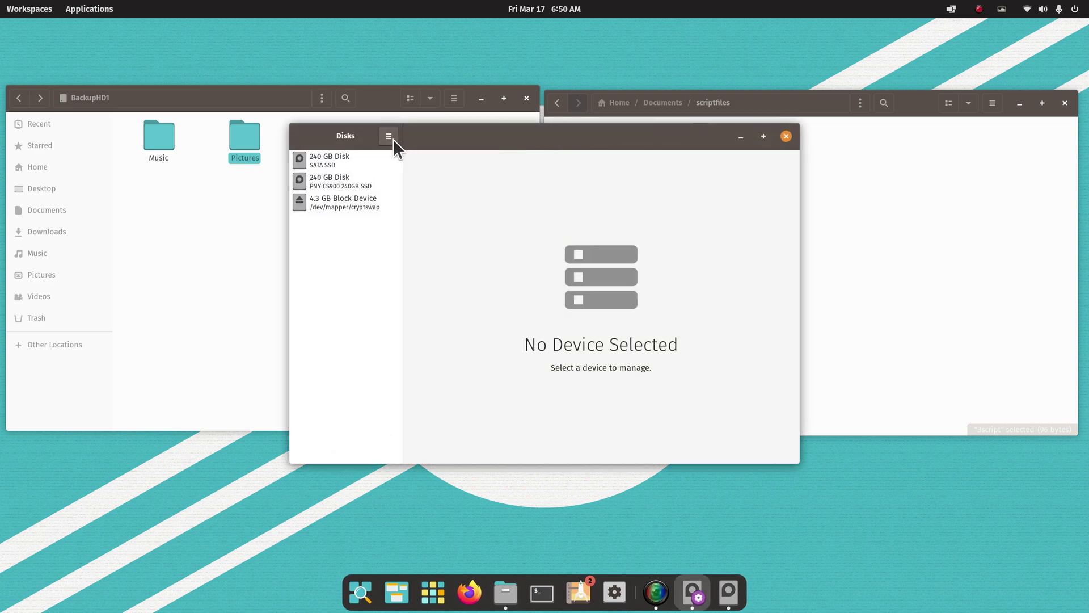
{"action": "left_click", "coordinate": [389, 136]}
{"action": "left_click", "coordinate": [400, 232]}
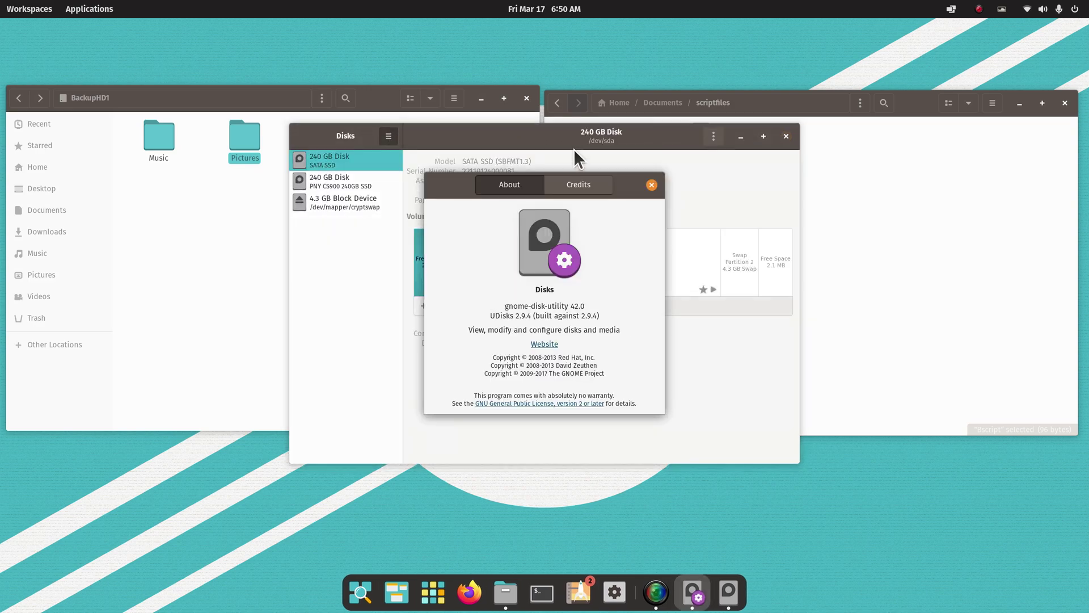
{"action": "left_click_drag", "start_coordinate": [627, 183], "coordinate": [643, 142]}
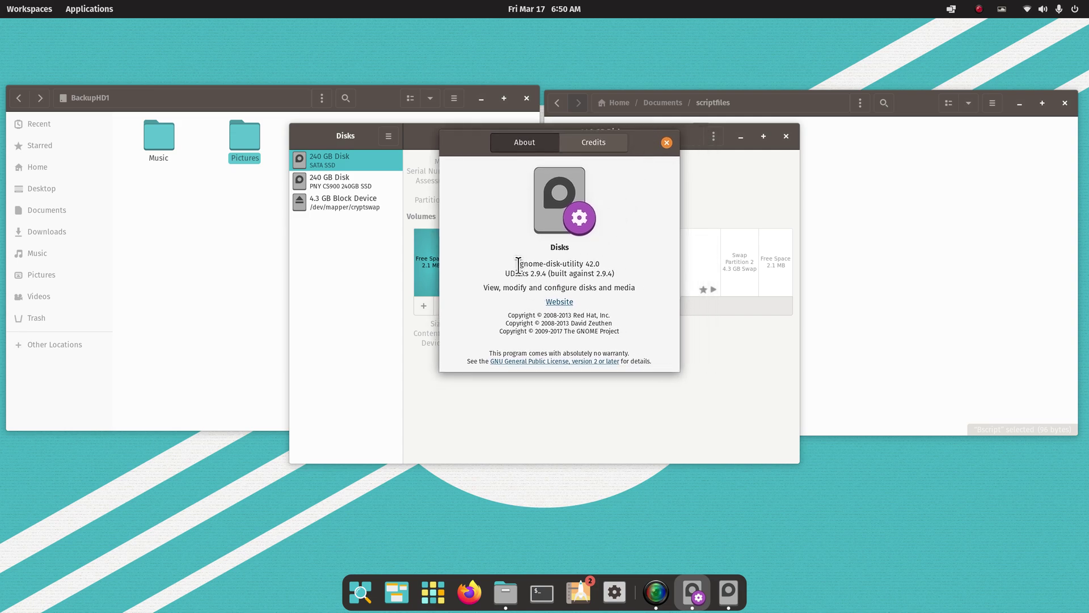
{"action": "left_click_drag", "start_coordinate": [520, 263], "coordinate": [615, 260]}
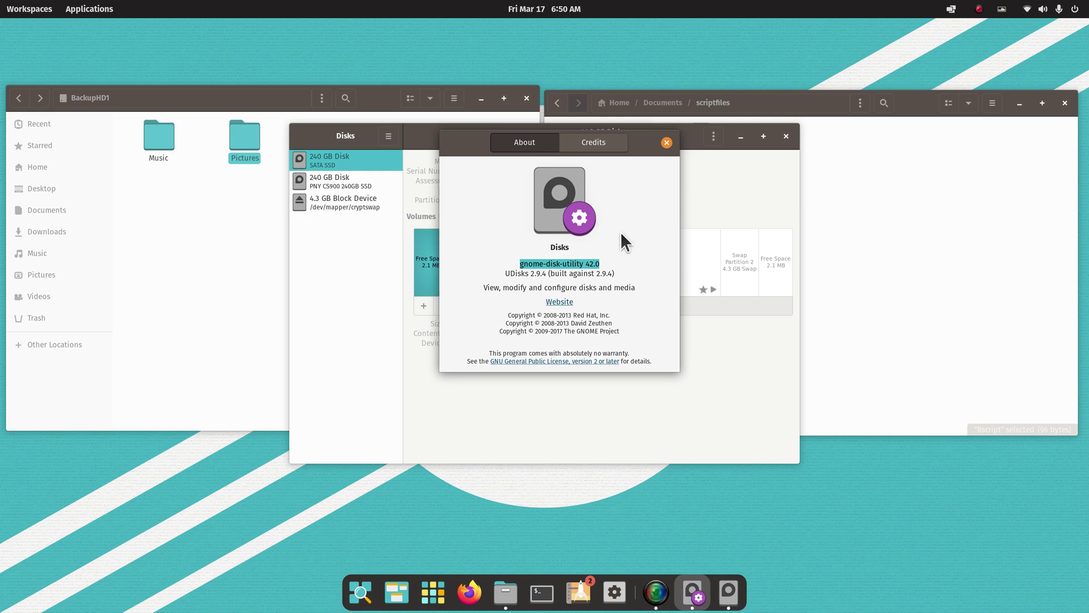
{"action": "left_click", "coordinate": [666, 142]}
Inspect the 240 GB PNY drive and cancel formatting the BackupHD1 volume.
{"action": "left_click", "coordinate": [323, 187]}
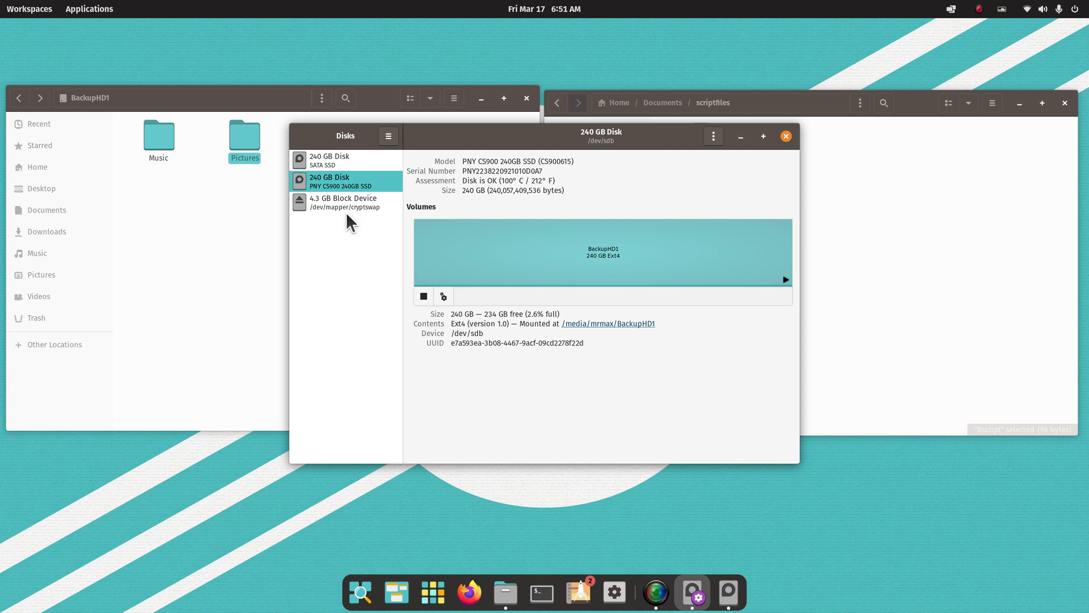
{"action": "left_click", "coordinate": [444, 296]}
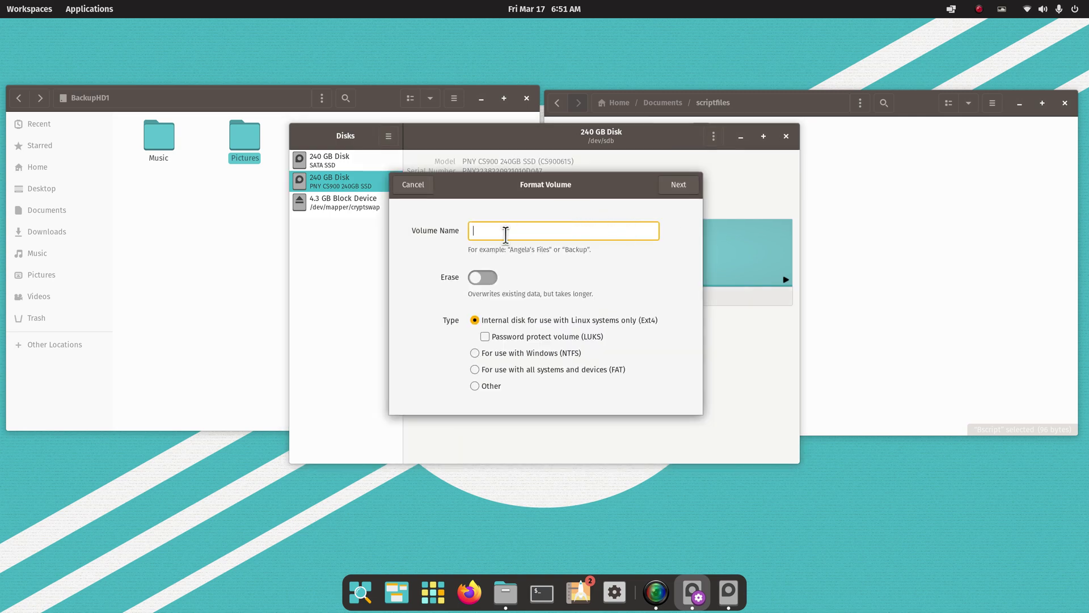
{"action": "left_click_drag", "start_coordinate": [498, 181], "coordinate": [569, 279]}
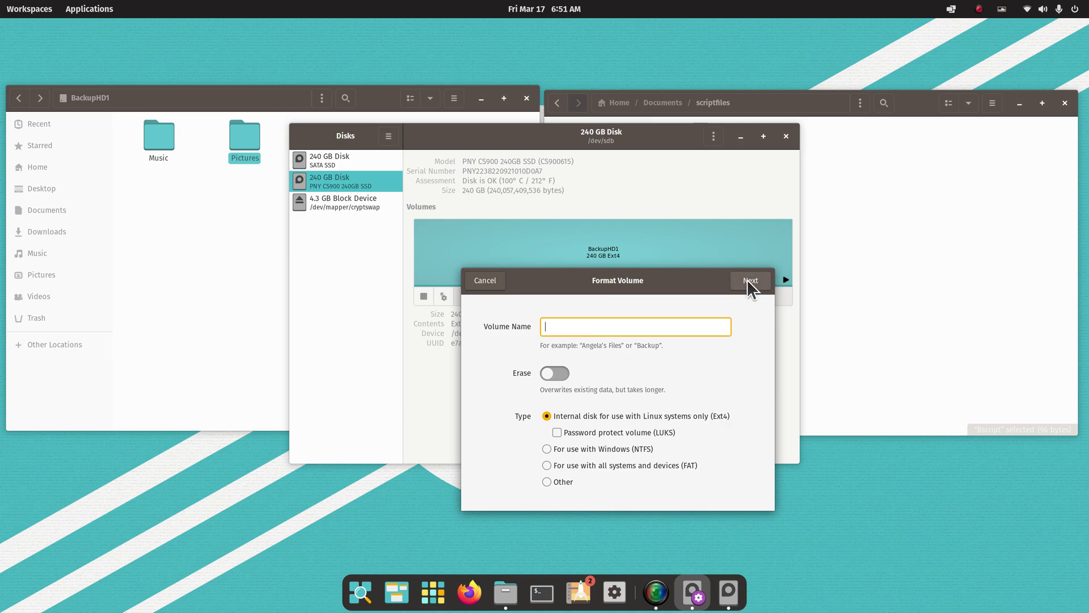
{"action": "left_click", "coordinate": [475, 278]}
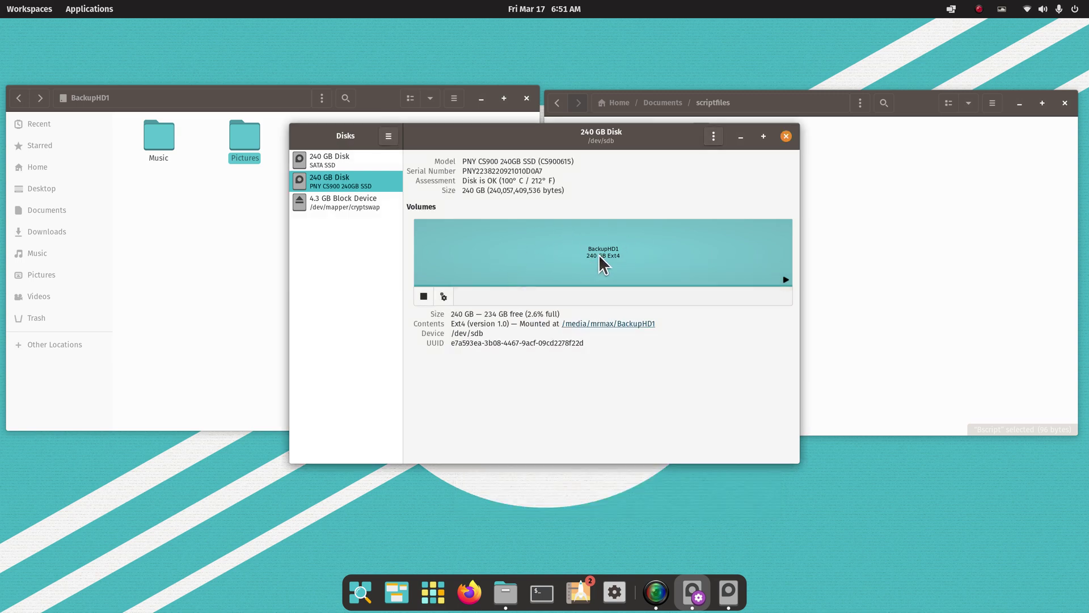
Close Disks, open Bscript in Text Editor, and select its line-3 Pictures rsync line.
{"action": "left_click", "coordinate": [785, 136]}
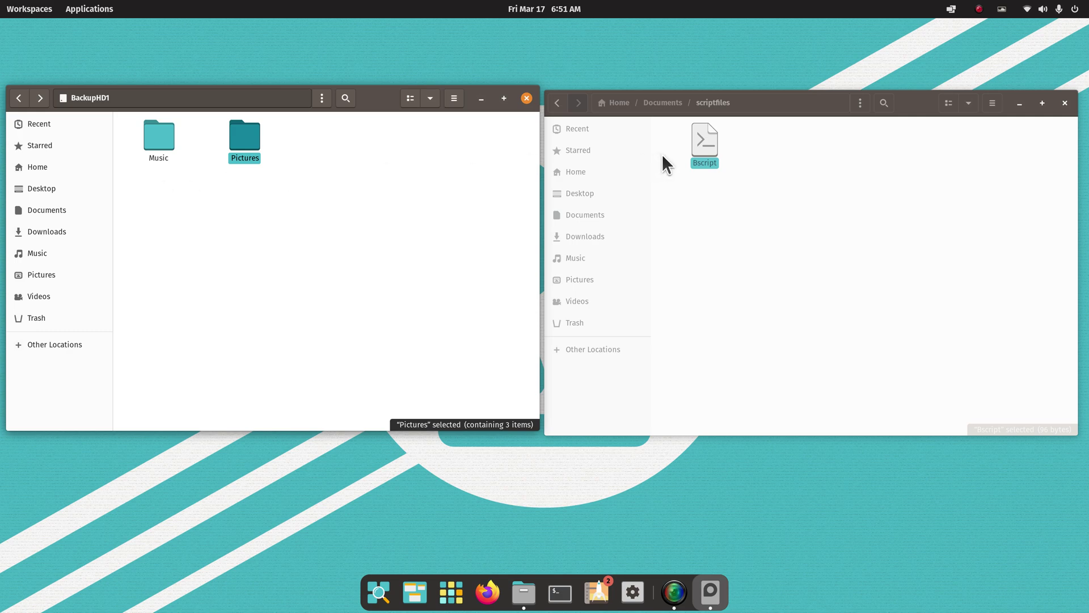
{"action": "double_click", "coordinate": [700, 137]}
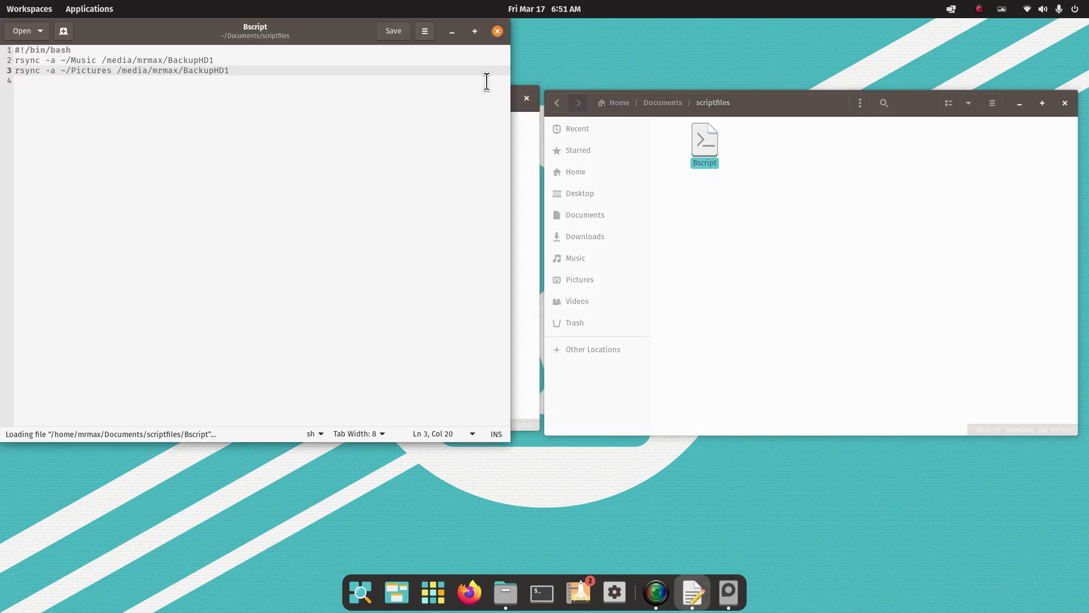
{"action": "left_click_drag", "start_coordinate": [278, 35], "coordinate": [795, 98]}
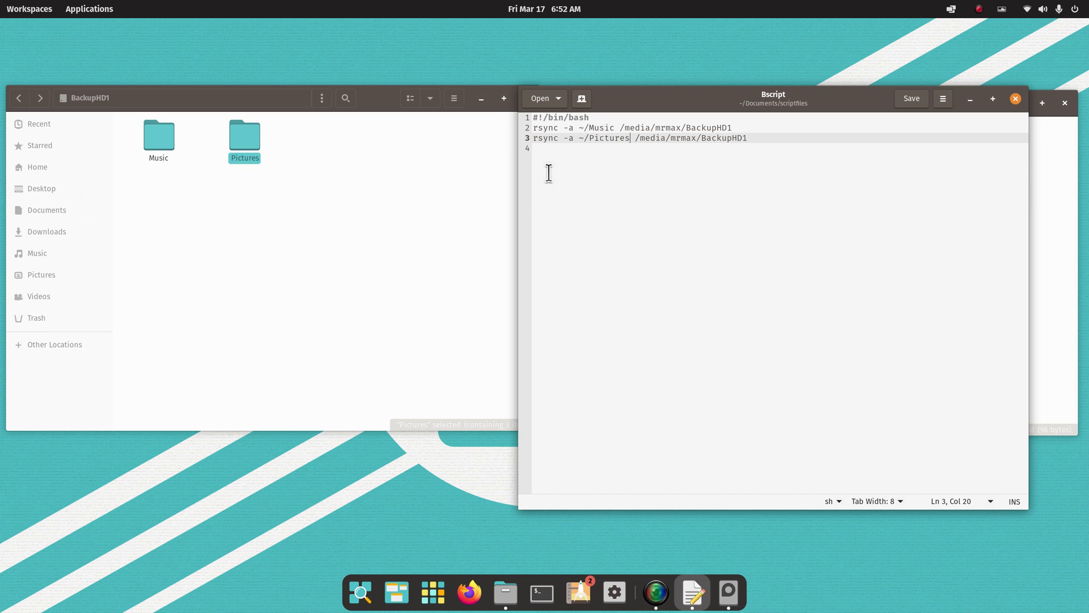
{"action": "left_click", "coordinate": [532, 140]}
{"action": "left_click_drag", "start_coordinate": [531, 141], "coordinate": [761, 135]}
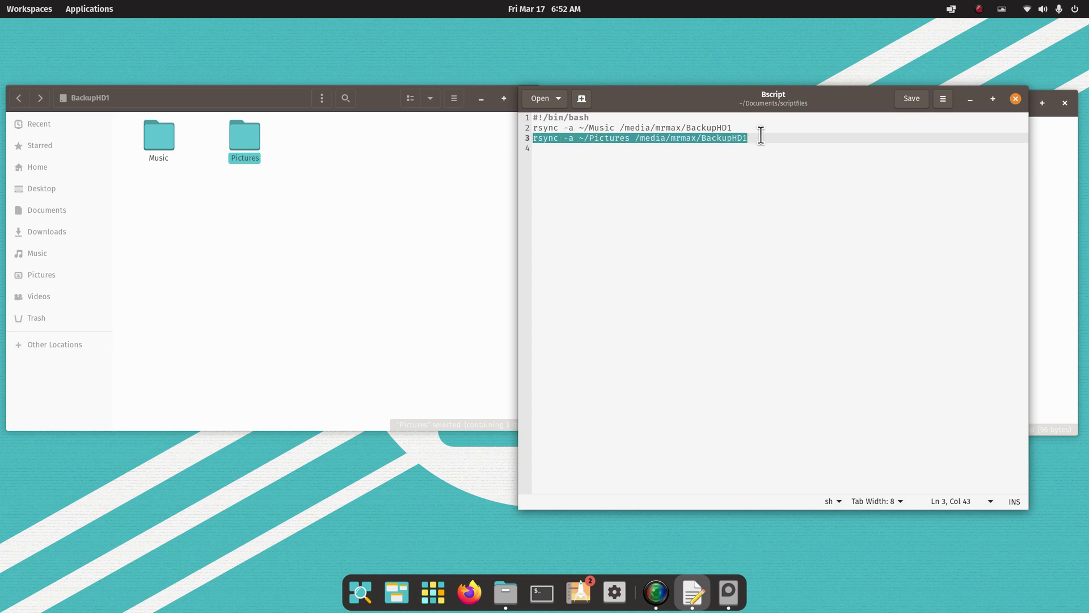
Duplicate the Pictures rsync line onto line 4, change it to ~/Documents, and save.
{"action": "right_click", "coordinate": [651, 138]}
{"action": "left_click", "coordinate": [685, 189]}
{"action": "left_click", "coordinate": [542, 148]}
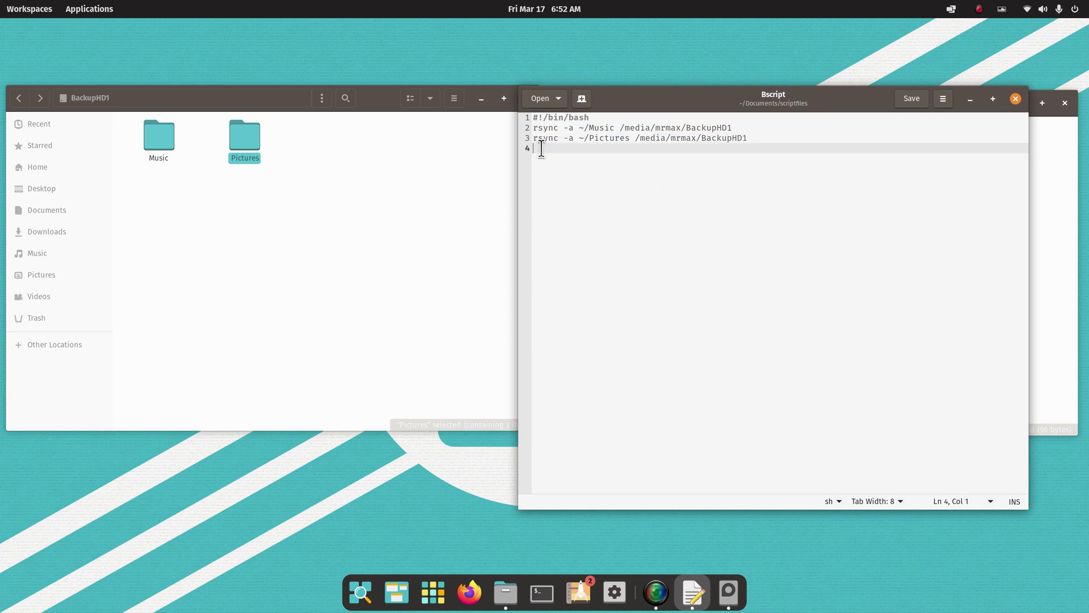
{"action": "right_click", "coordinate": [543, 149]}
{"action": "left_click", "coordinate": [569, 215]}
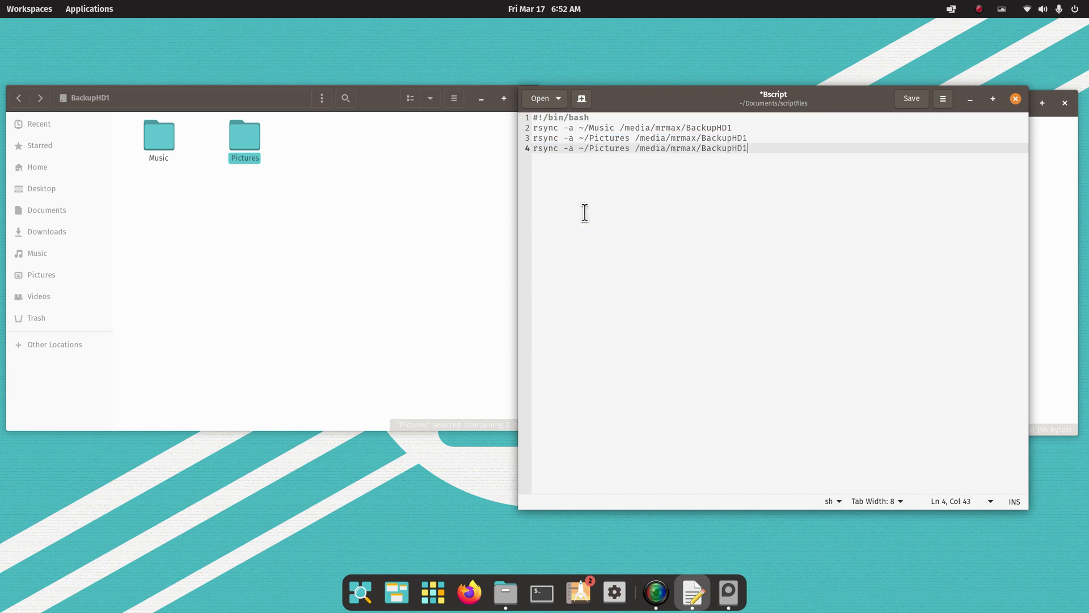
{"action": "left_click", "coordinate": [628, 149]}
{"action": "key", "text": "BackSpace"}
{"action": "key", "text": "BackSpace"}
{"action": "key", "text": "BackSpace"}
{"action": "key", "text": "BackSpace"}
{"action": "key", "text": "BackSpace"}
{"action": "key", "text": "BackSpace"}
{"action": "key", "text": "BackSpace"}
{"action": "key", "text": "BackSpace"}
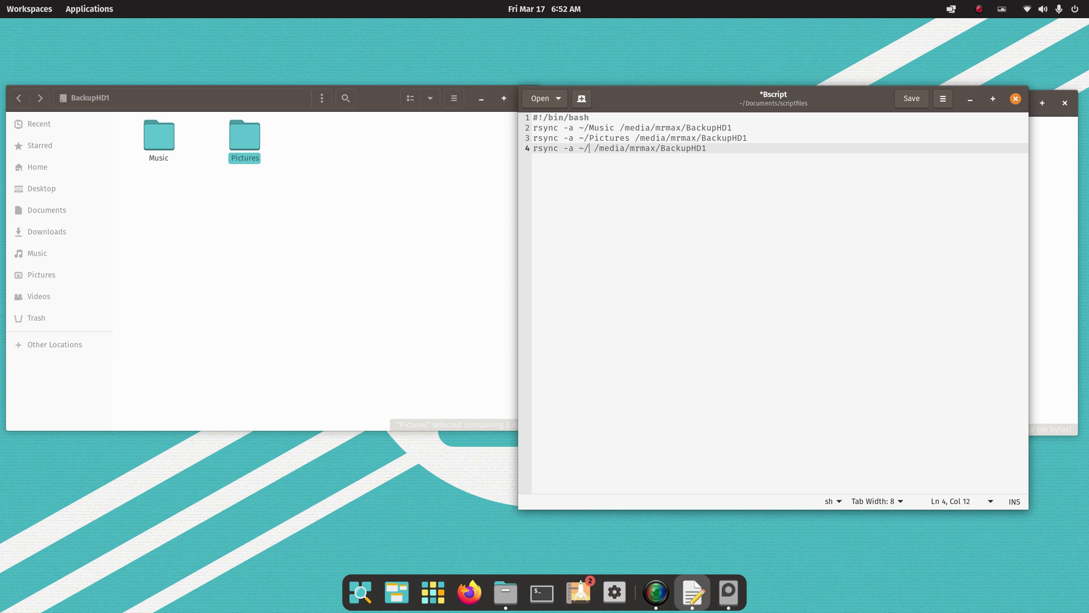
{"action": "type", "text": "Documents"}
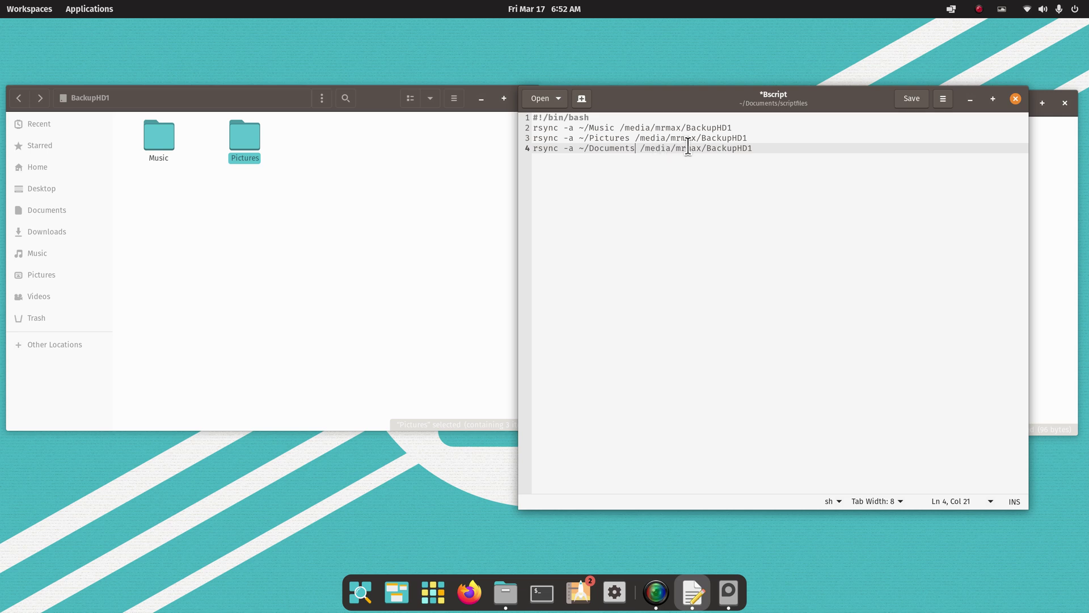
{"action": "left_click", "coordinate": [911, 98]}
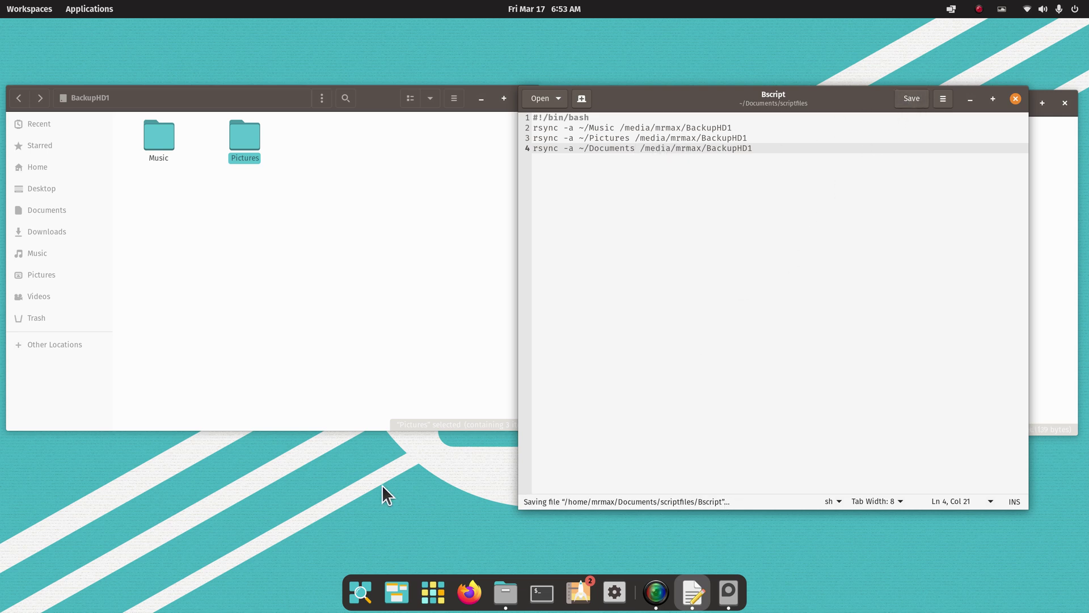
Check in Startup Applications that BackupHD1 is an enabled startup program, then close it.
{"action": "left_click", "coordinate": [432, 592]}
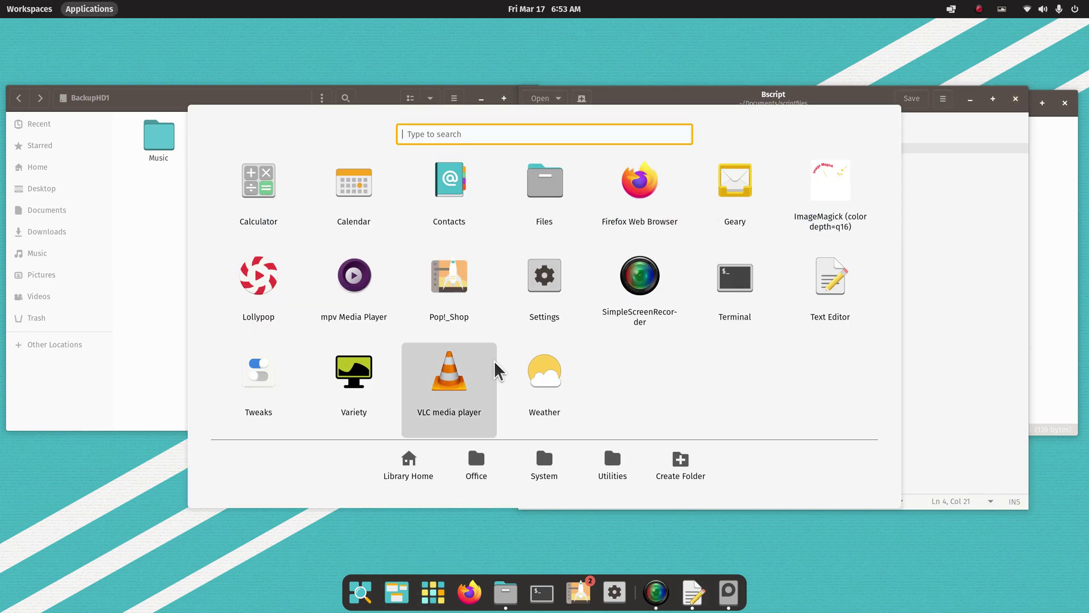
{"action": "type", "text": "s"}
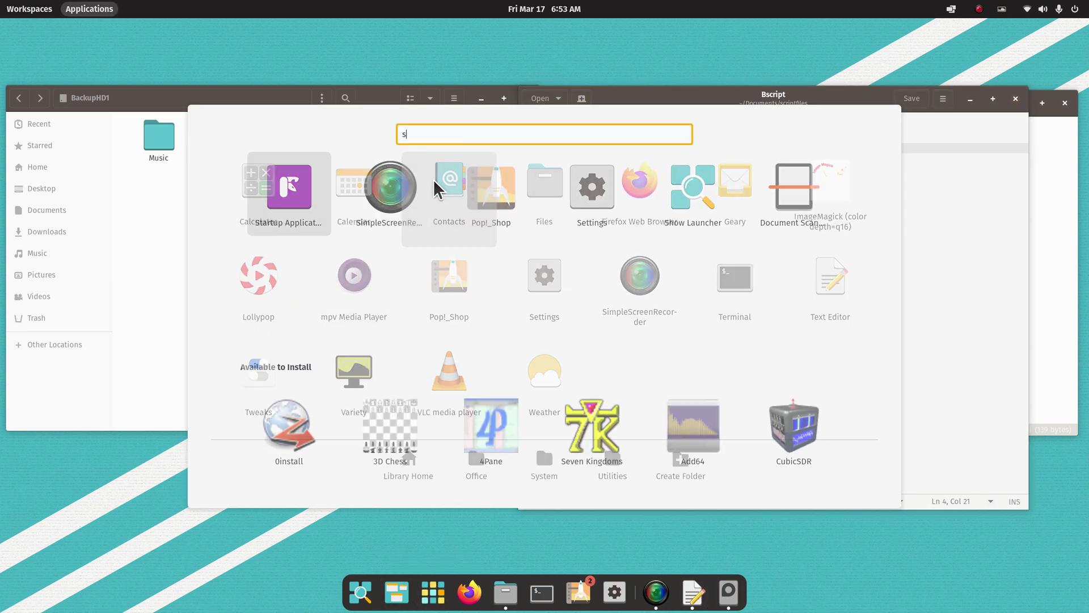
{"action": "left_click", "coordinate": [291, 190]}
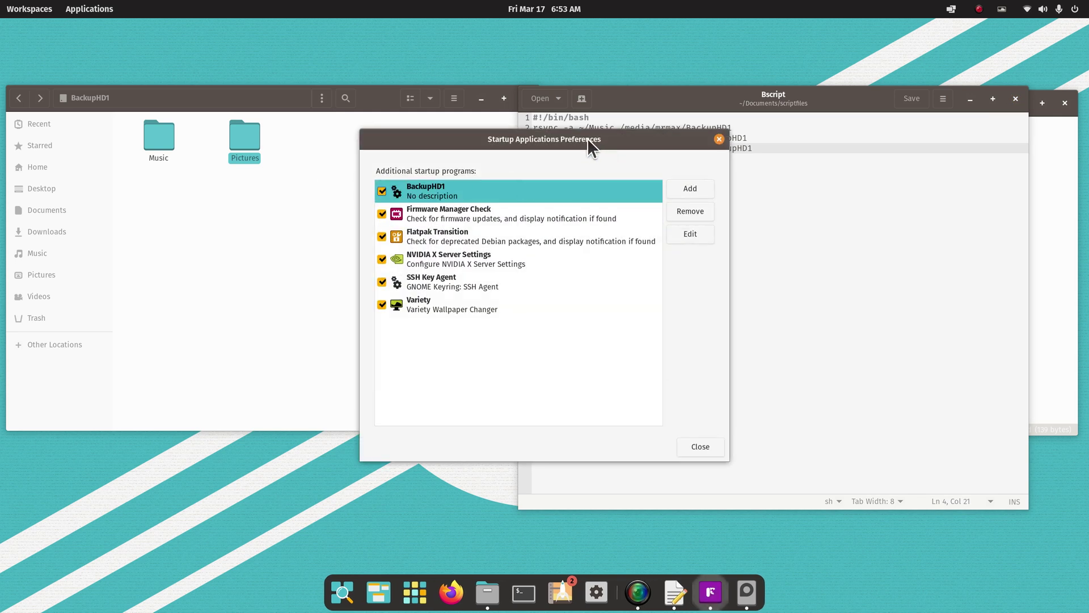
{"action": "left_click", "coordinate": [719, 139]}
Save Bscript once more and close Text Editor.
{"action": "left_click", "coordinate": [722, 237]}
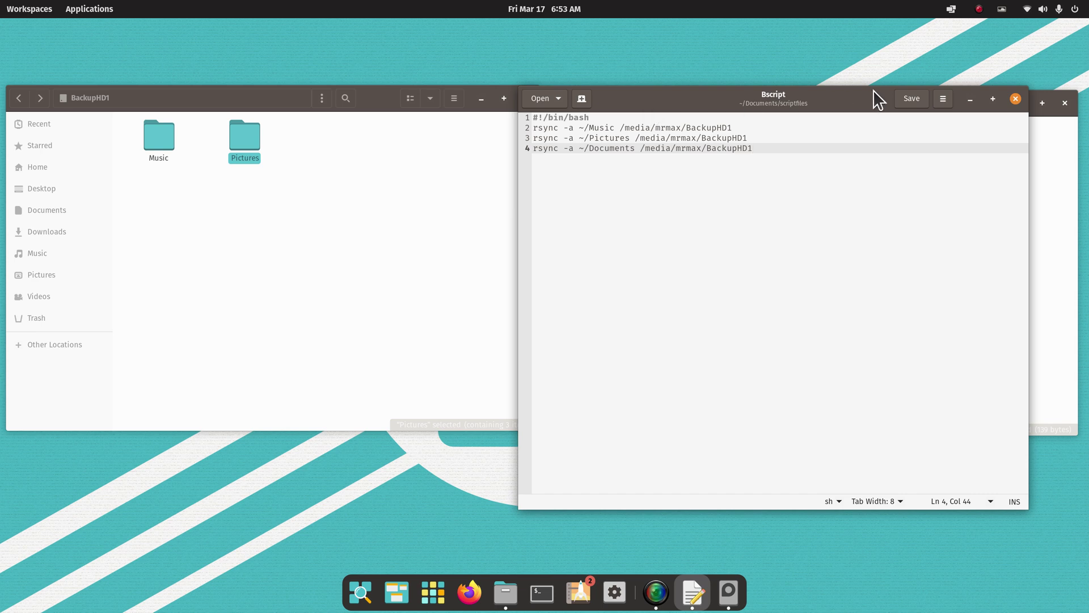
{"action": "left_click", "coordinate": [910, 98]}
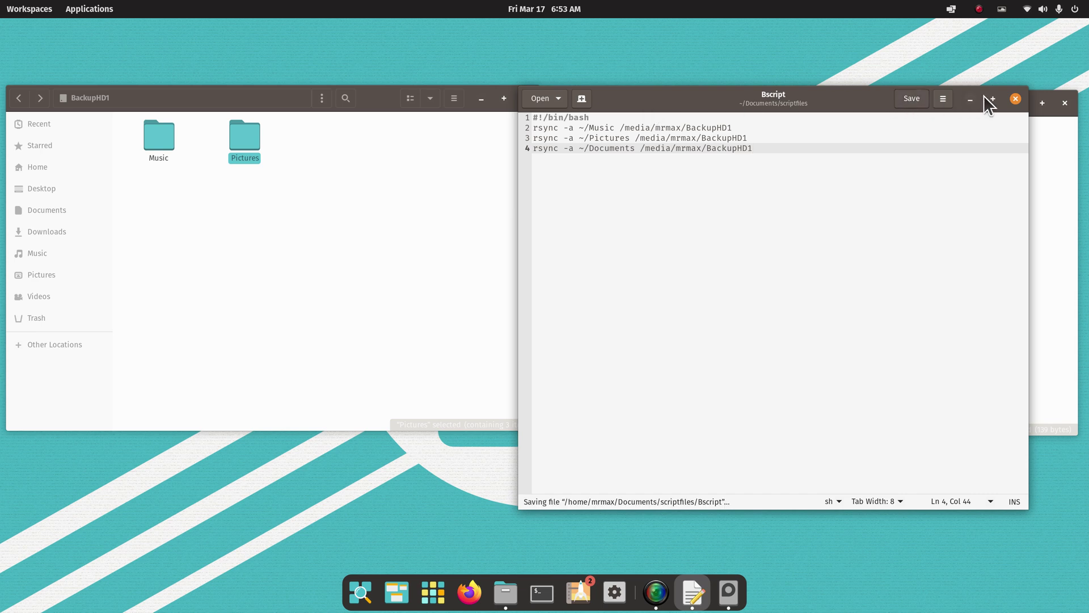
{"action": "left_click", "coordinate": [1014, 97]}
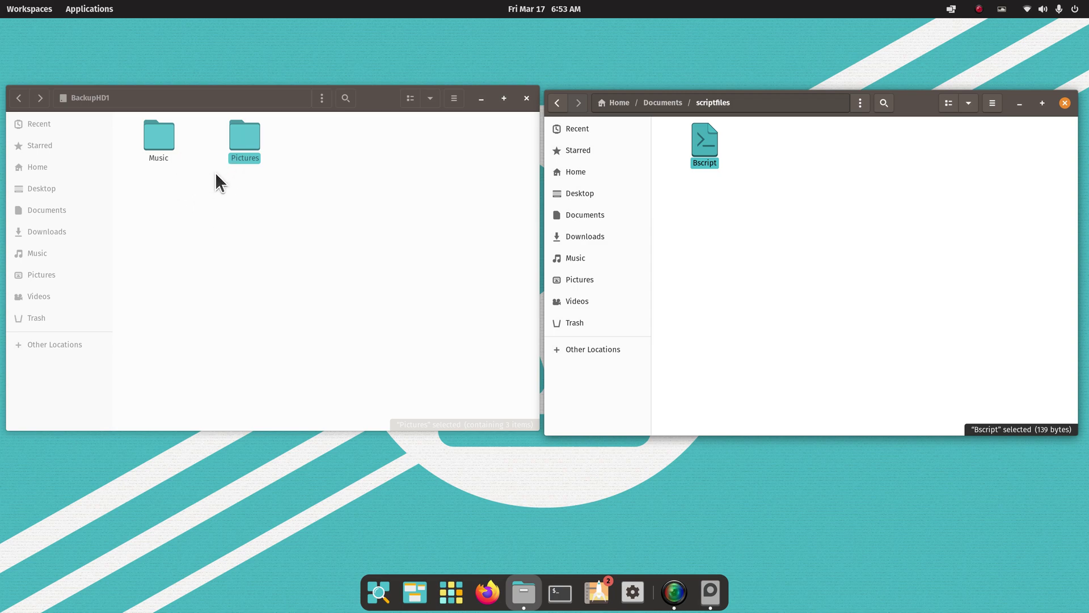
Run Bscript as a program, then check BackupHD1's new Documents copy against the home Documents folder.
{"action": "right_click", "coordinate": [707, 138]}
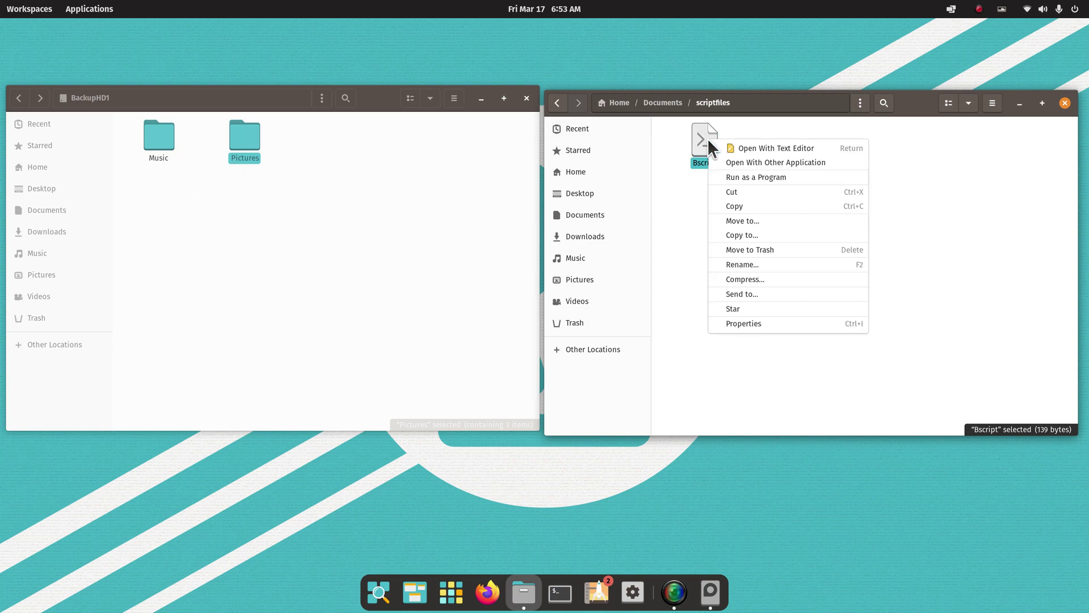
{"action": "left_click", "coordinate": [771, 177]}
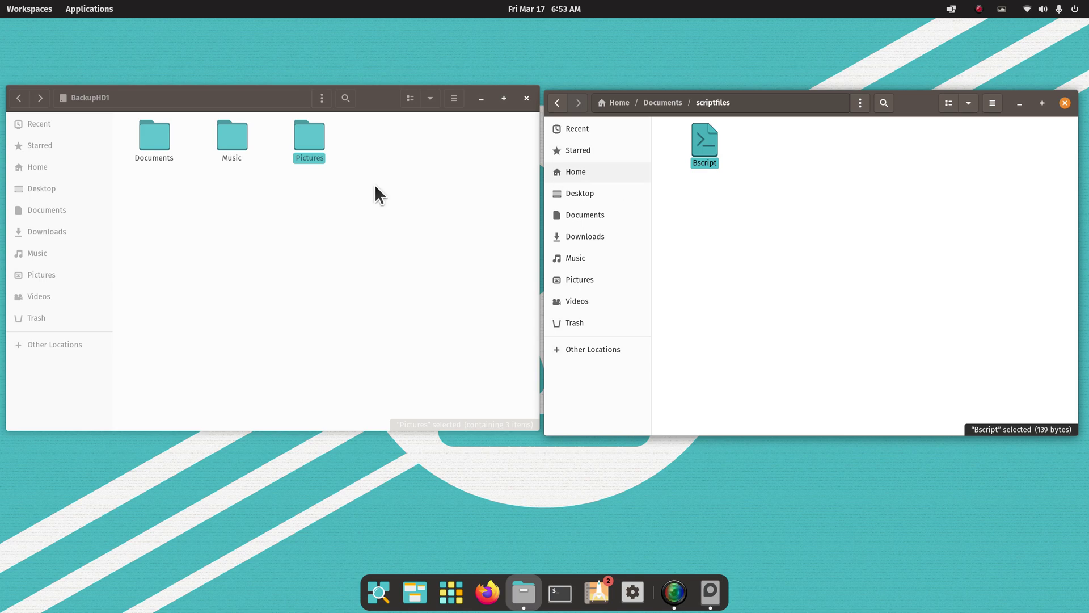
{"action": "left_click", "coordinate": [607, 213]}
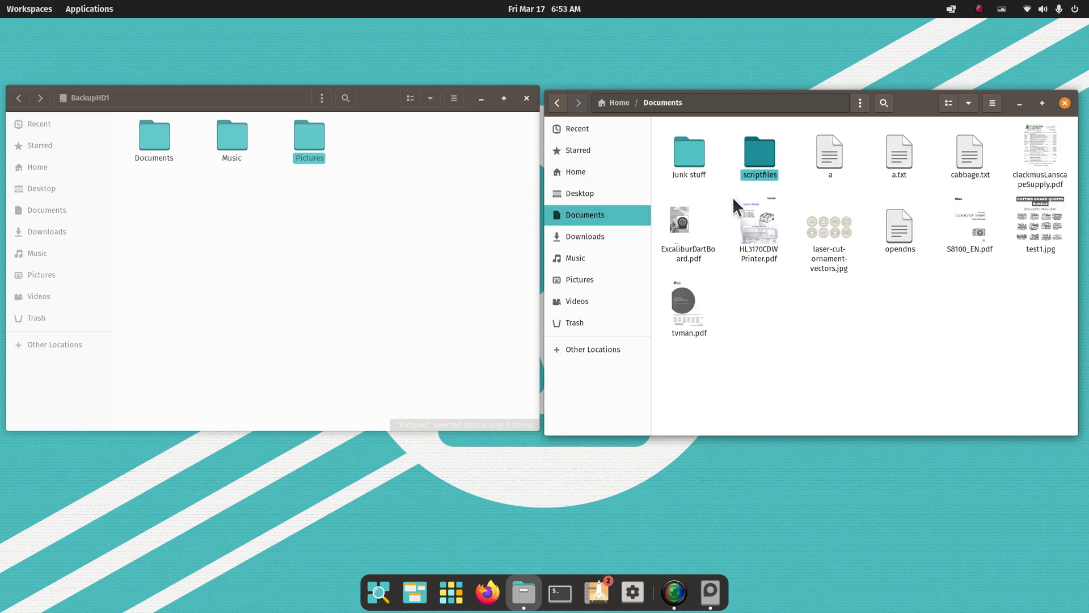
{"action": "double_click", "coordinate": [161, 137]}
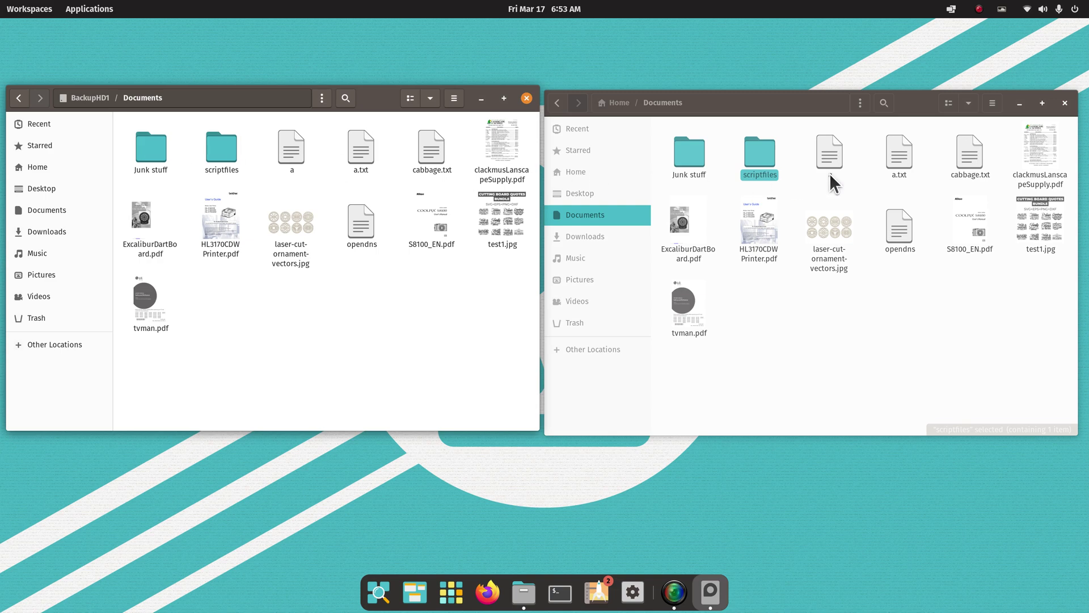
{"action": "left_click", "coordinate": [574, 172]}
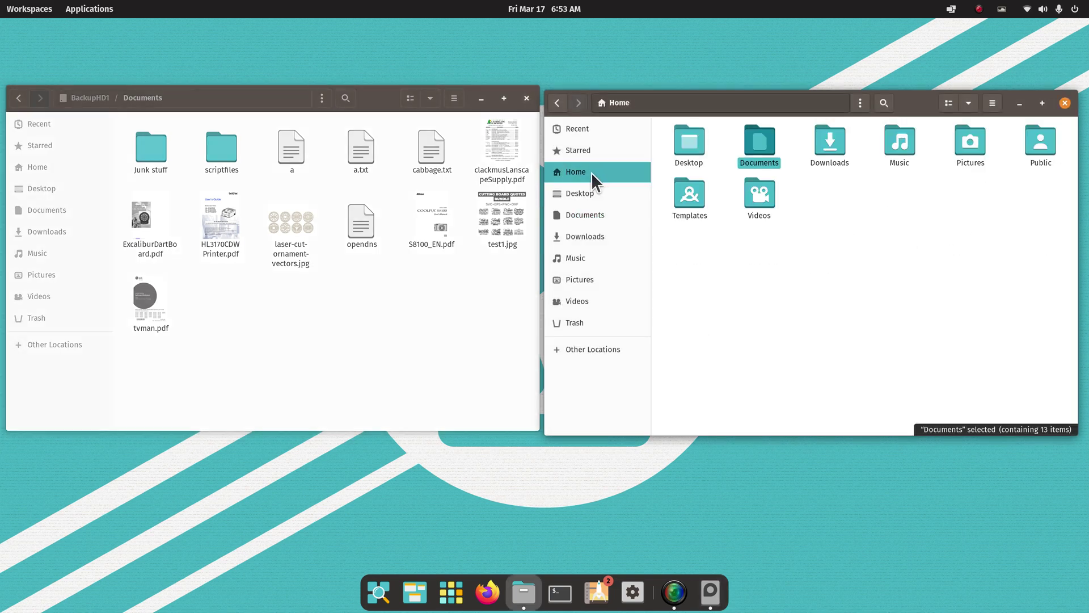
Return the backup window to Home, then close the left and right Files windows.
{"action": "left_click", "coordinate": [34, 166]}
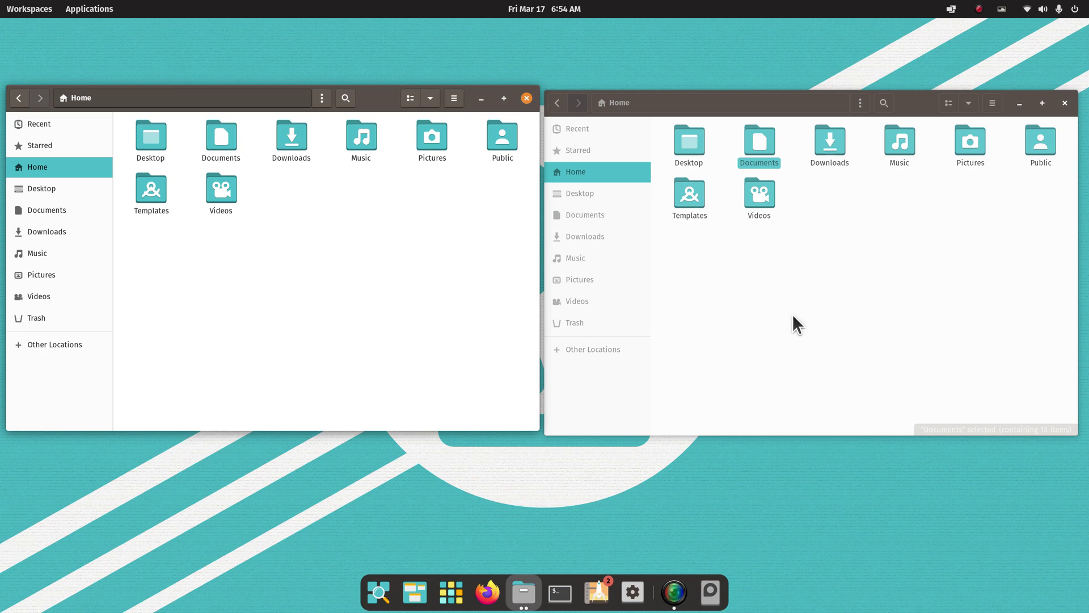
{"action": "left_click_drag", "start_coordinate": [914, 103], "coordinate": [917, 80]}
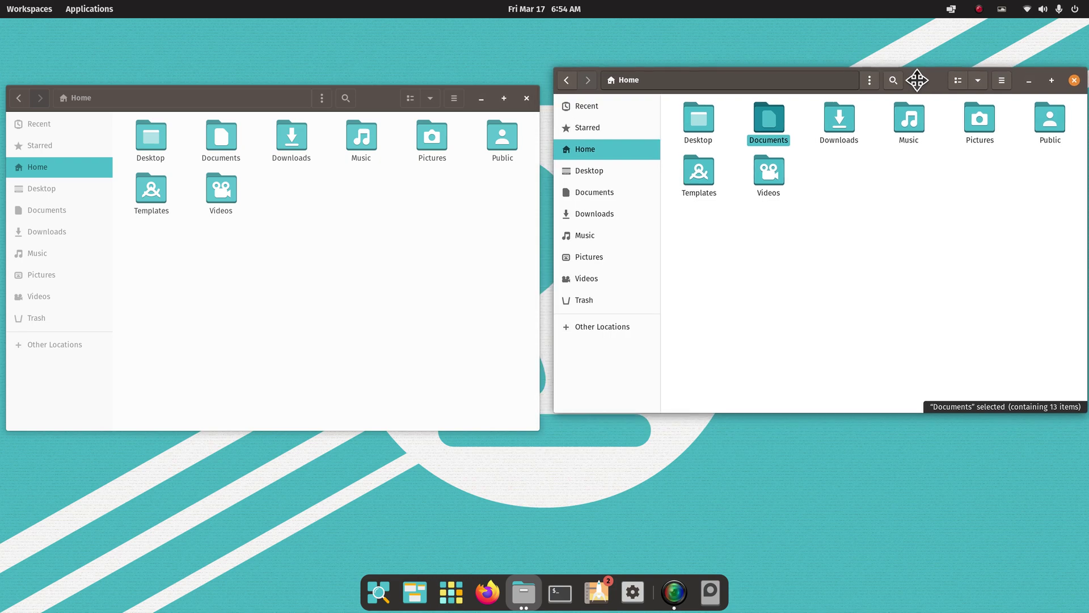
{"action": "left_click", "coordinate": [528, 98]}
{"action": "left_click_drag", "start_coordinate": [927, 80], "coordinate": [739, 84]}
{"action": "left_click", "coordinate": [888, 84]}
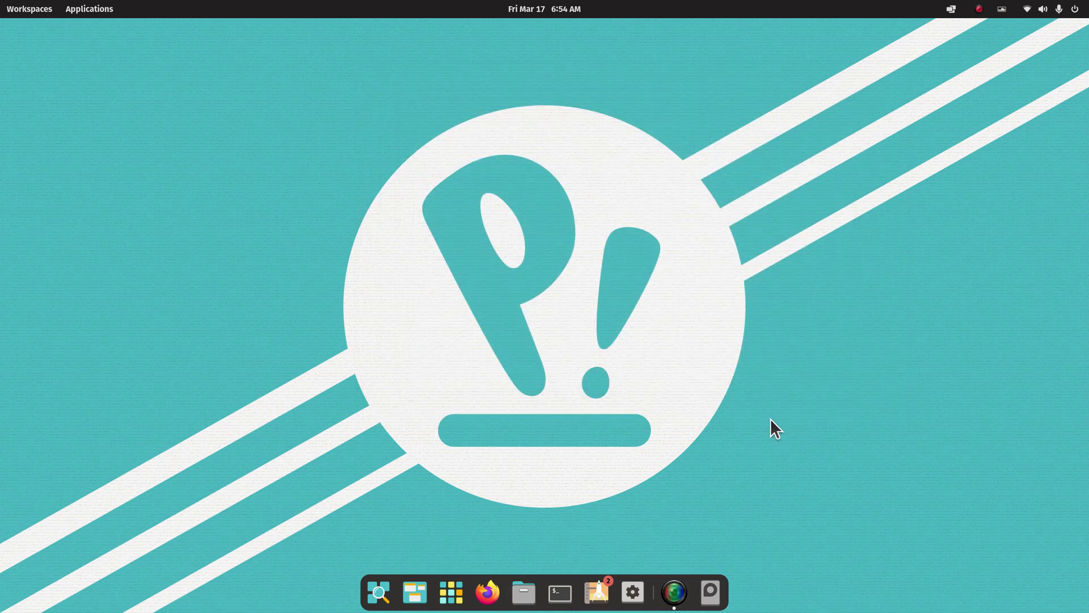